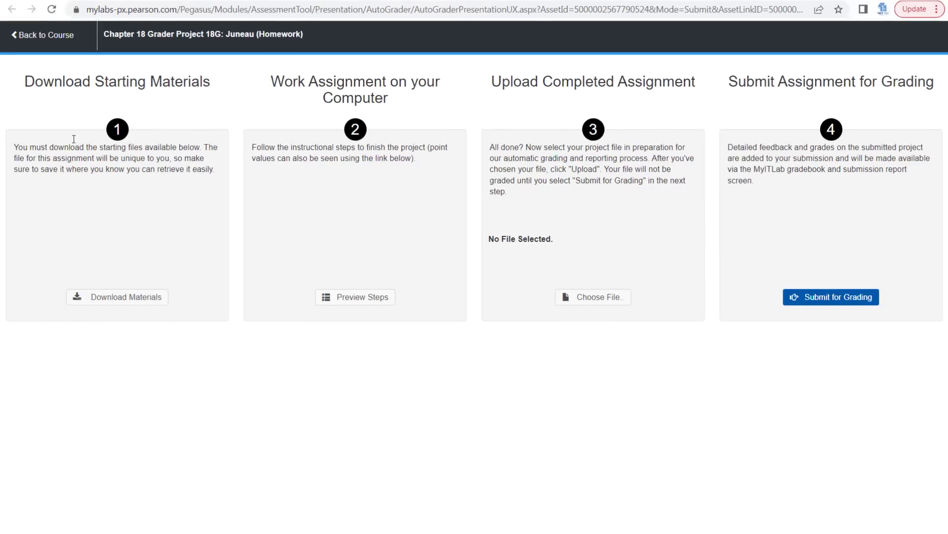
# Highlight the key assignment instructions, then download all Juneau starting files as one zip
pyautogui.moveTo(20, 144); pyautogui.dragTo(397, 113)
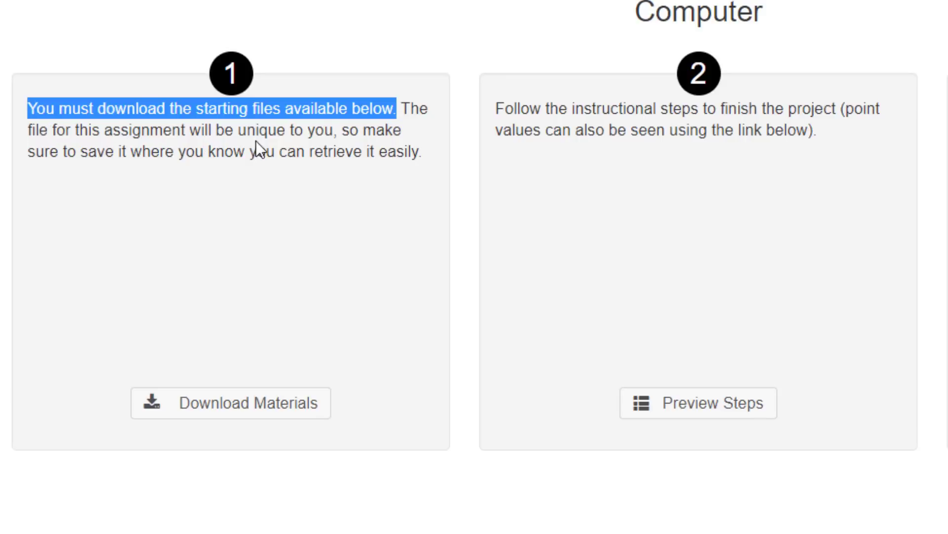
pyautogui.moveTo(238, 130); pyautogui.dragTo(335, 133)
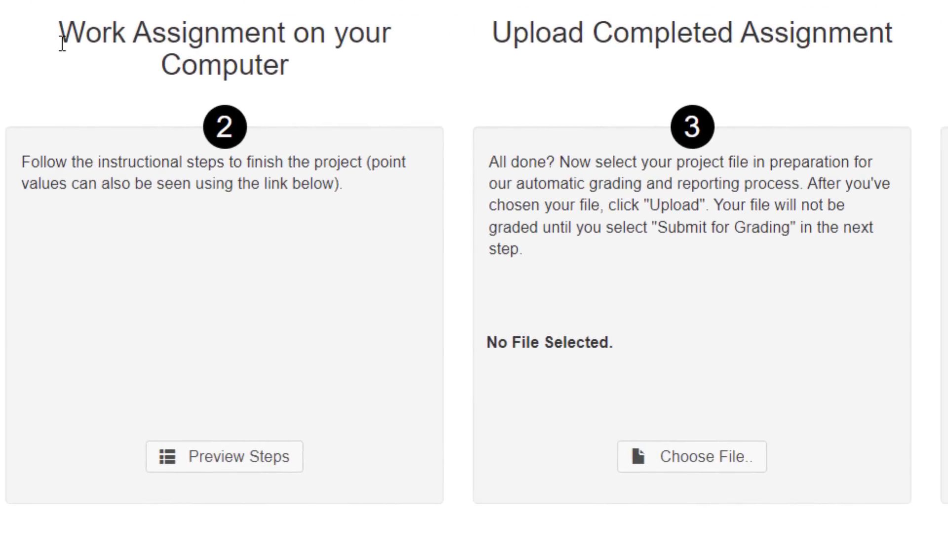
pyautogui.moveTo(59, 35); pyautogui.dragTo(398, 32)
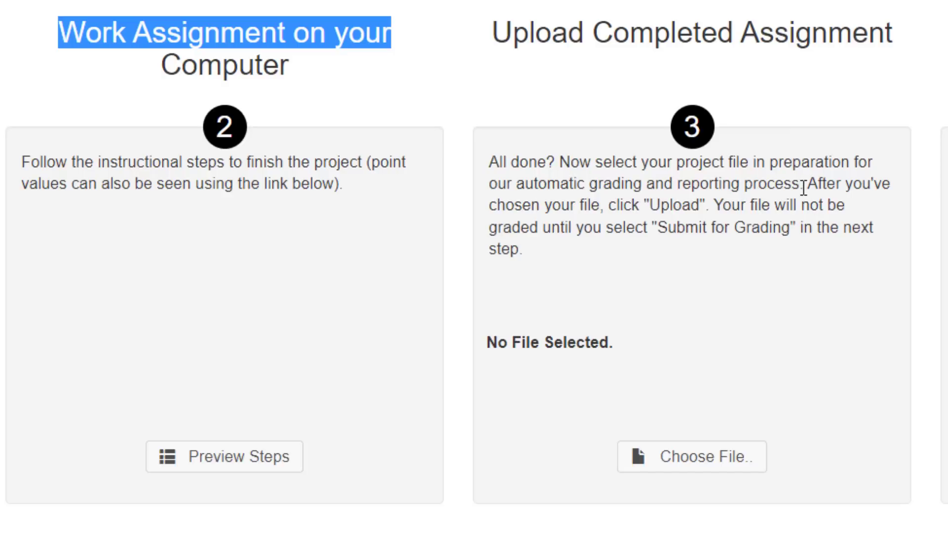
pyautogui.moveTo(792, 183); pyautogui.dragTo(526, 188)
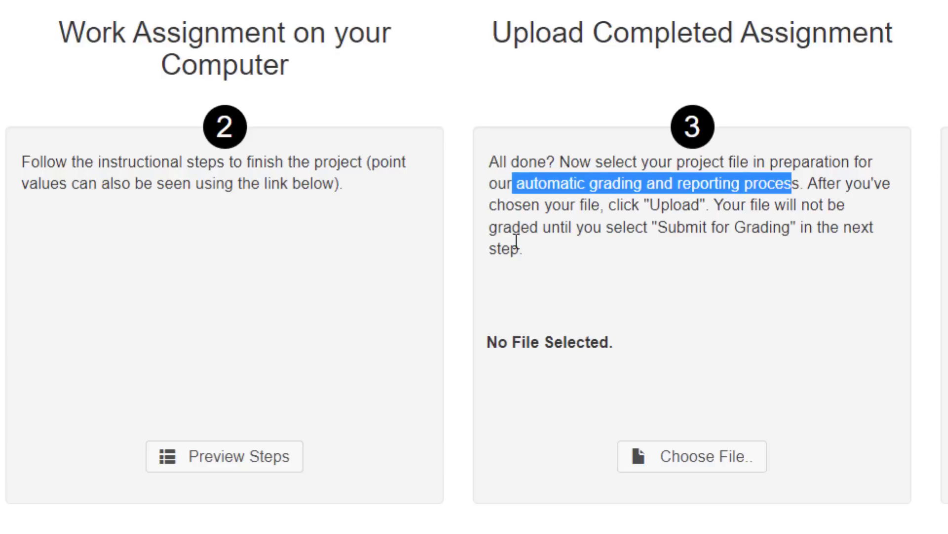
pyautogui.click(496, 204)
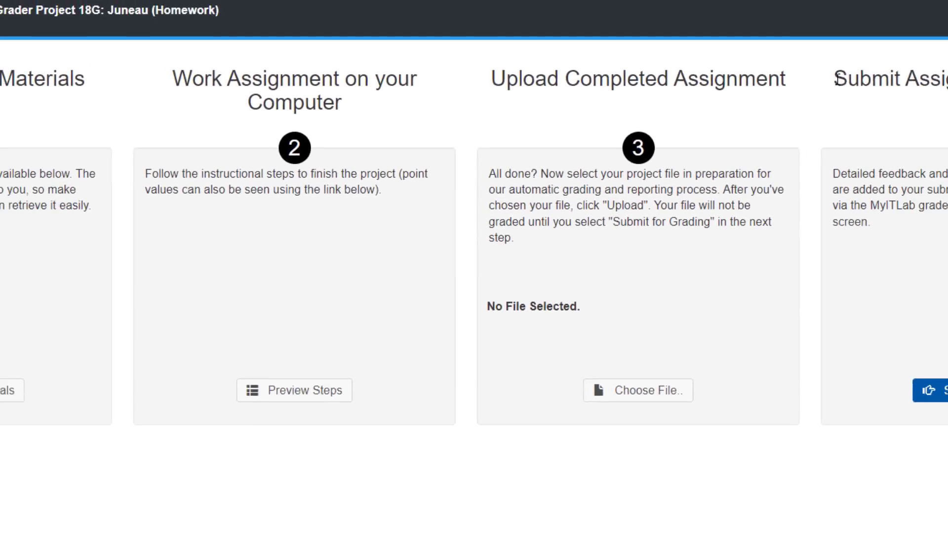
pyautogui.moveTo(795, 93)
pyautogui.mouseDown()
pyautogui.moveTo(903, 96)
pyautogui.moveTo(907, 163)
pyautogui.mouseUp()
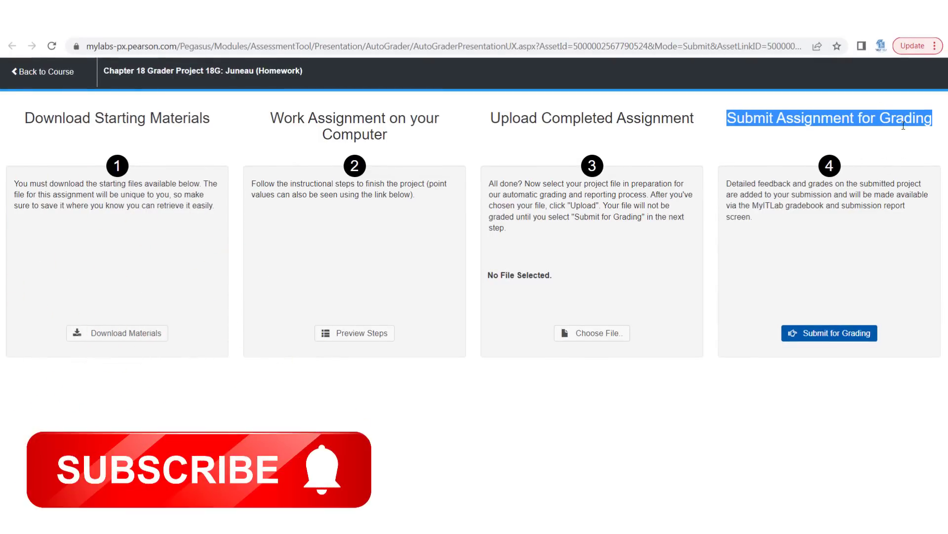
pyautogui.click(903, 125)
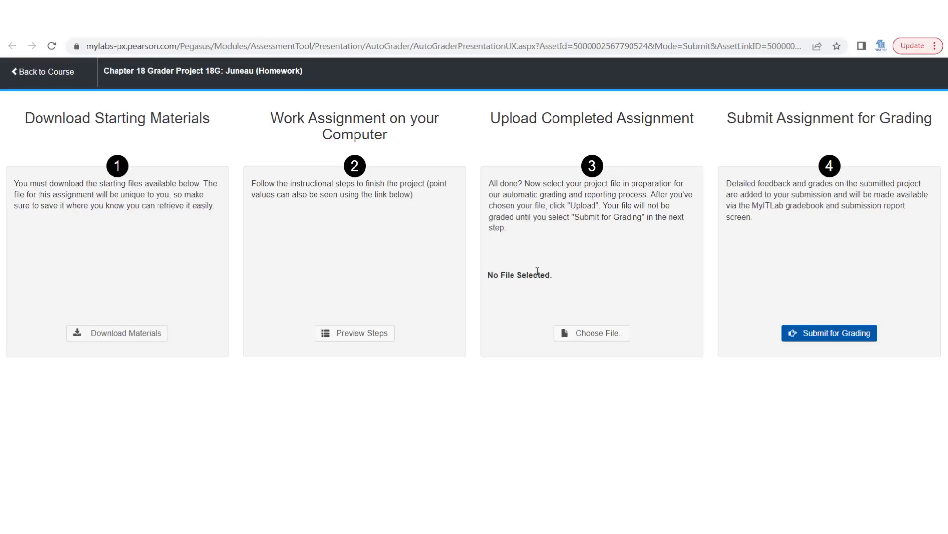
pyautogui.click(129, 338)
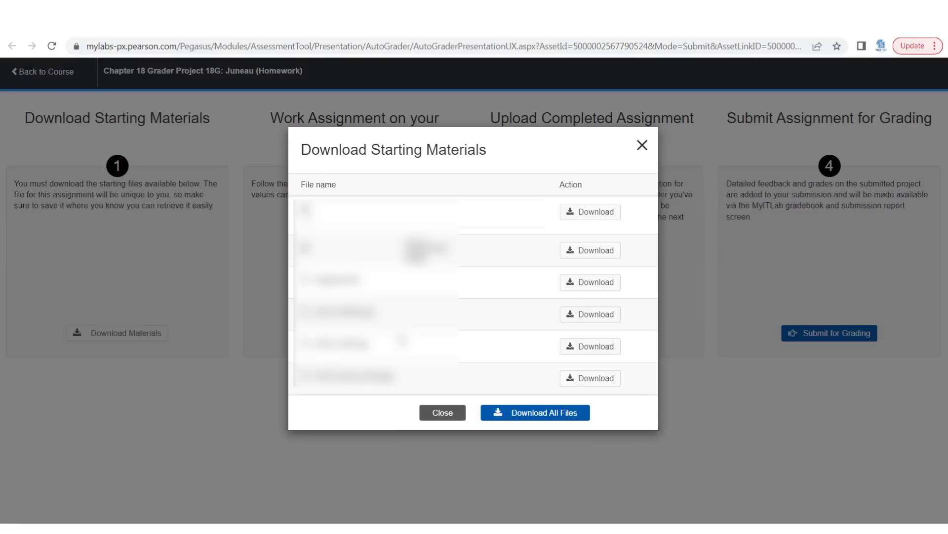
pyautogui.click(526, 423)
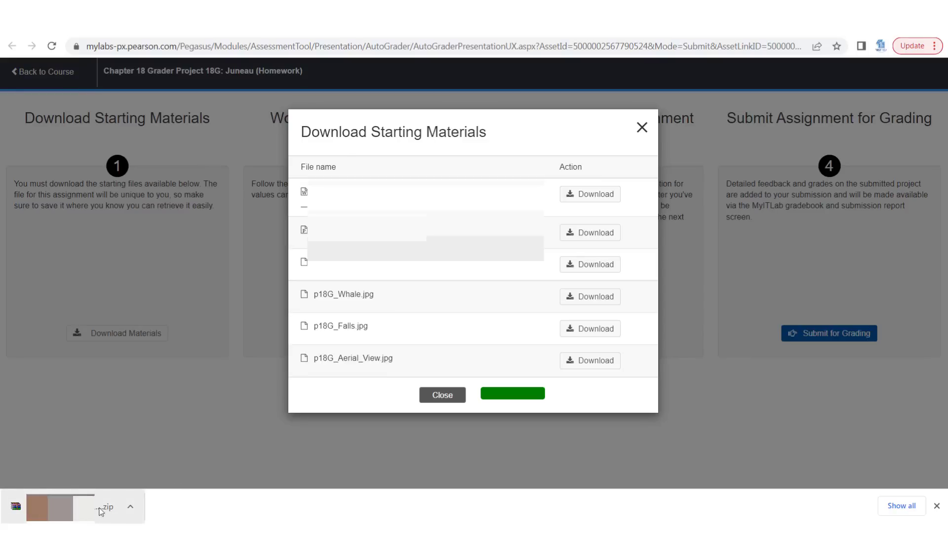
# Reveal the downloaded zip archive in the Downloads folder from Chrome's downloads bar
pyautogui.rightClick(61, 507)
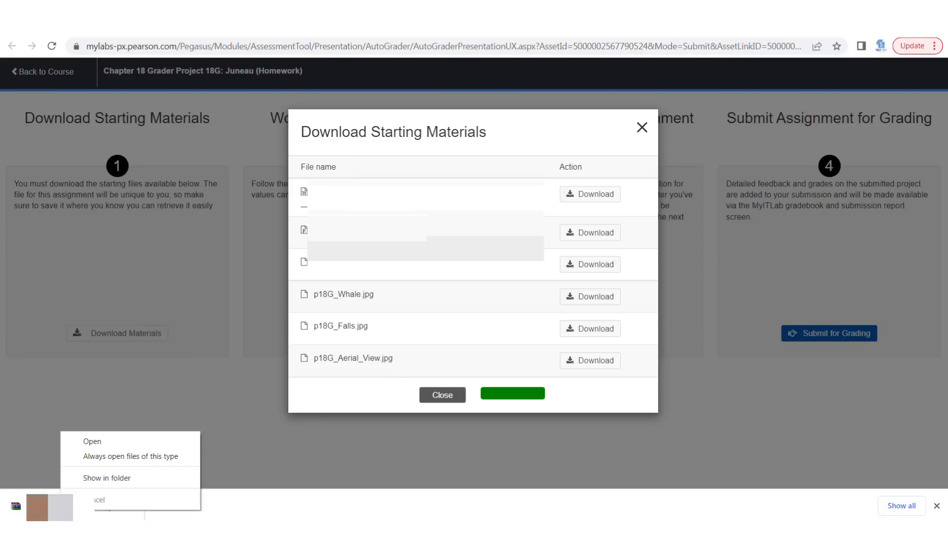
pyautogui.click(101, 478)
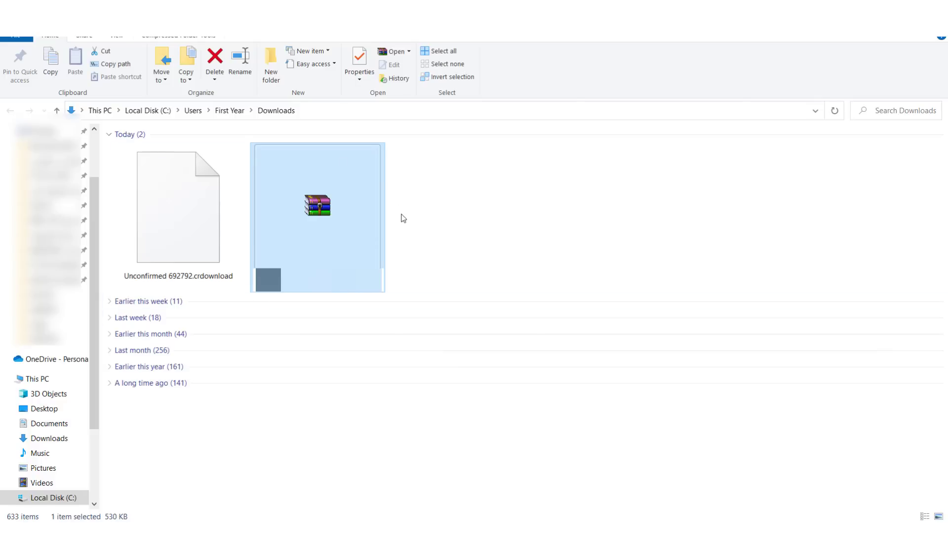
# Extract the 530 KB zip archive into its own folder with WinRAR
pyautogui.rightClick(345, 229)
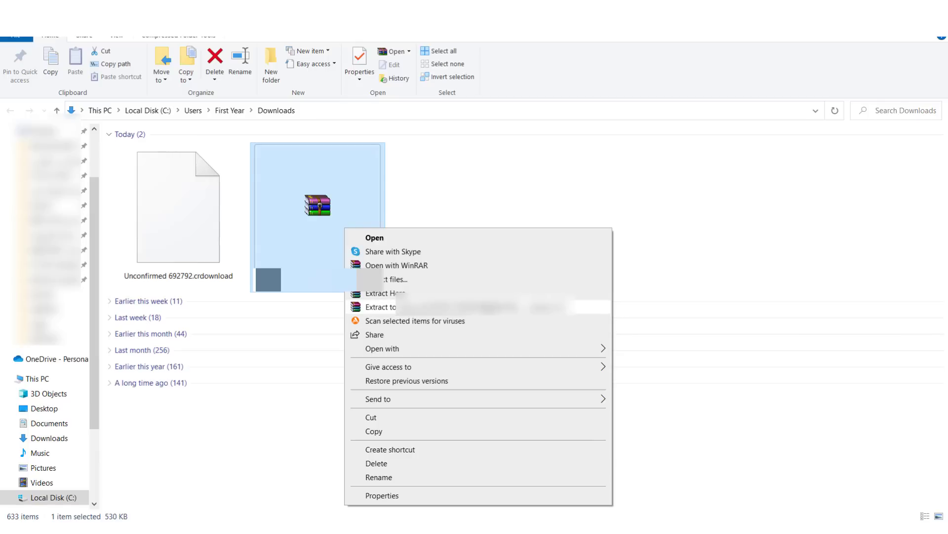
pyautogui.click(591, 307)
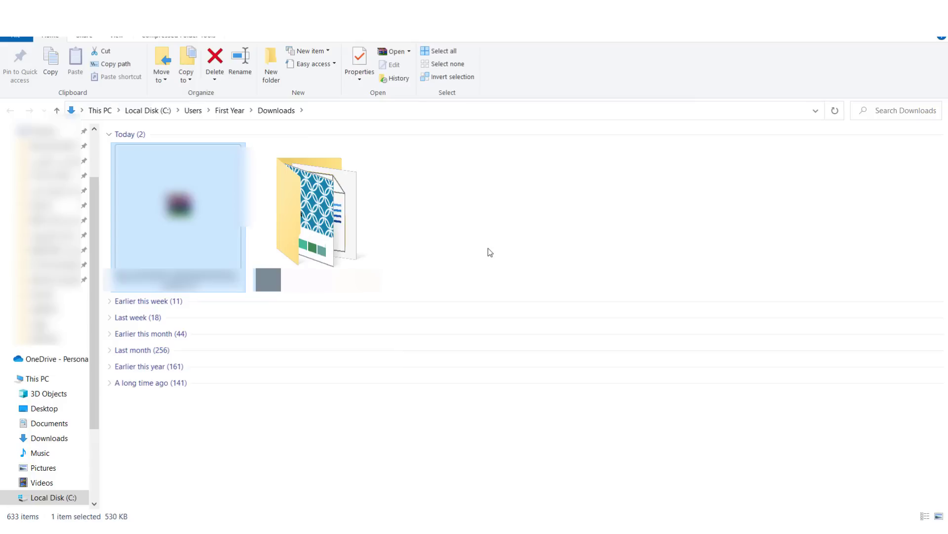
# Open the extracted Juneau folder holding six starting files, then return to Chrome
pyautogui.doubleClick(311, 222)
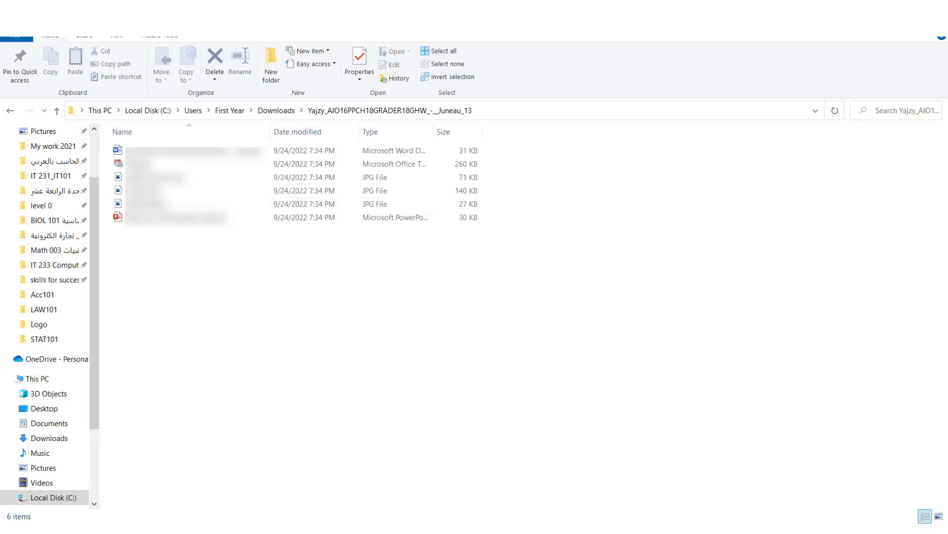
pyautogui.hotkey('alt', 'Tab')
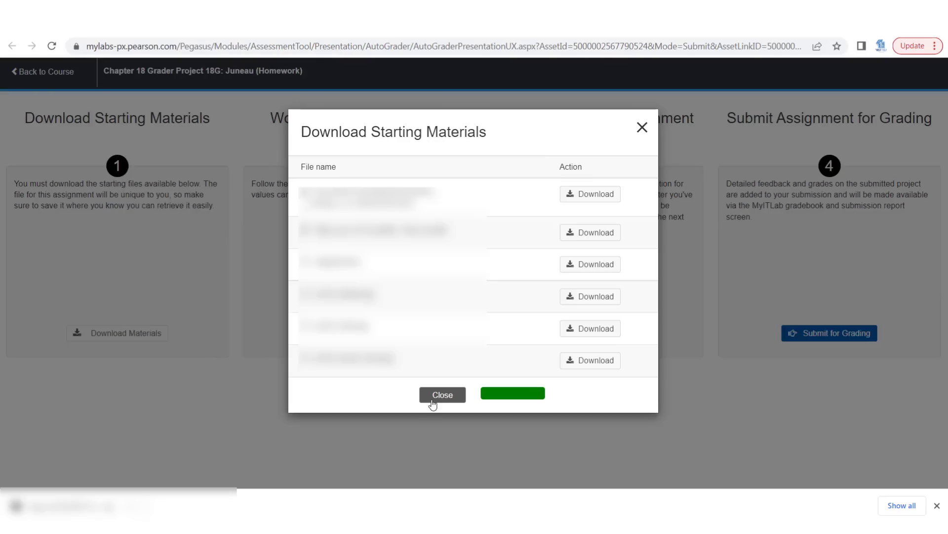
# Close the starting-files list and open Preview Steps to read the assignment instructions
pyautogui.click(433, 400)
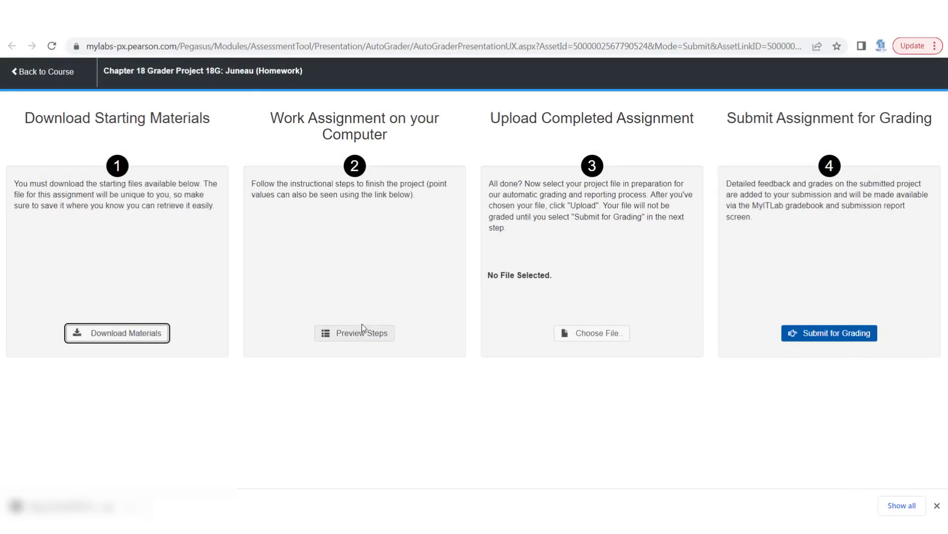
pyautogui.click(355, 338)
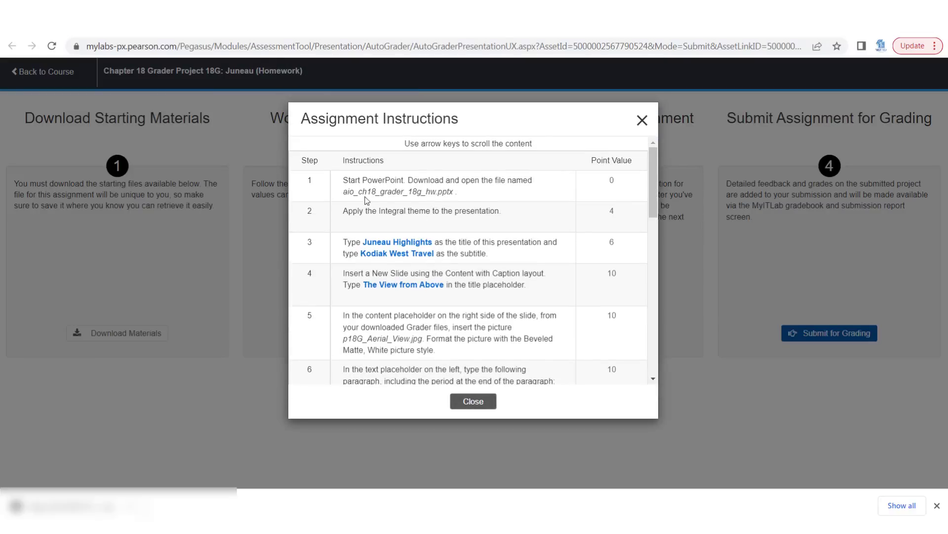
pyautogui.click(472, 401)
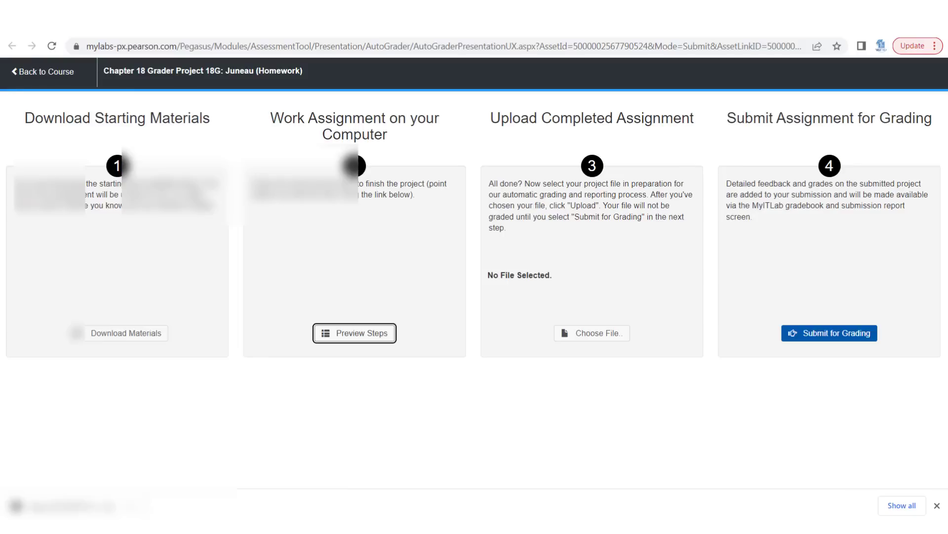
pyautogui.click(355, 340)
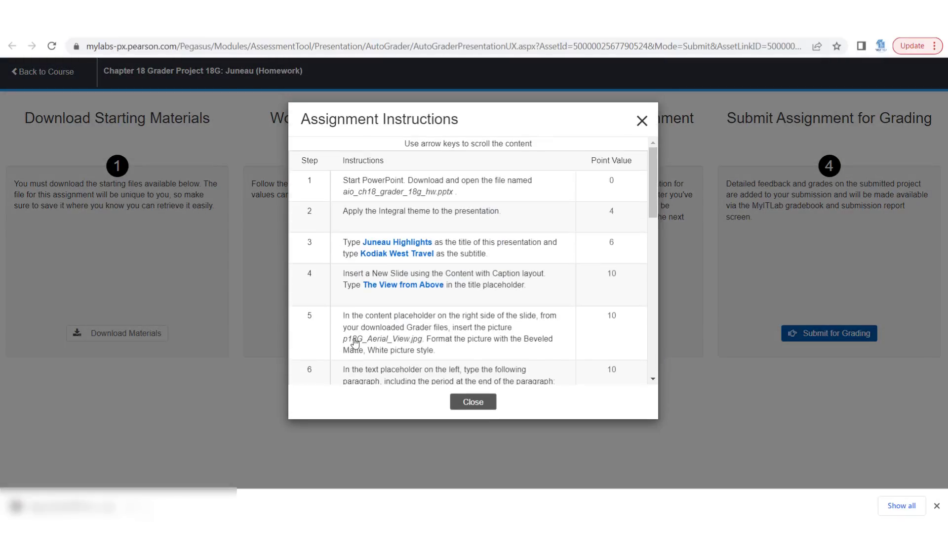
pyautogui.moveTo(653, 183)
pyautogui.mouseDown()
pyautogui.moveTo(668, 420)
pyautogui.moveTo(654, 184)
pyautogui.mouseUp()
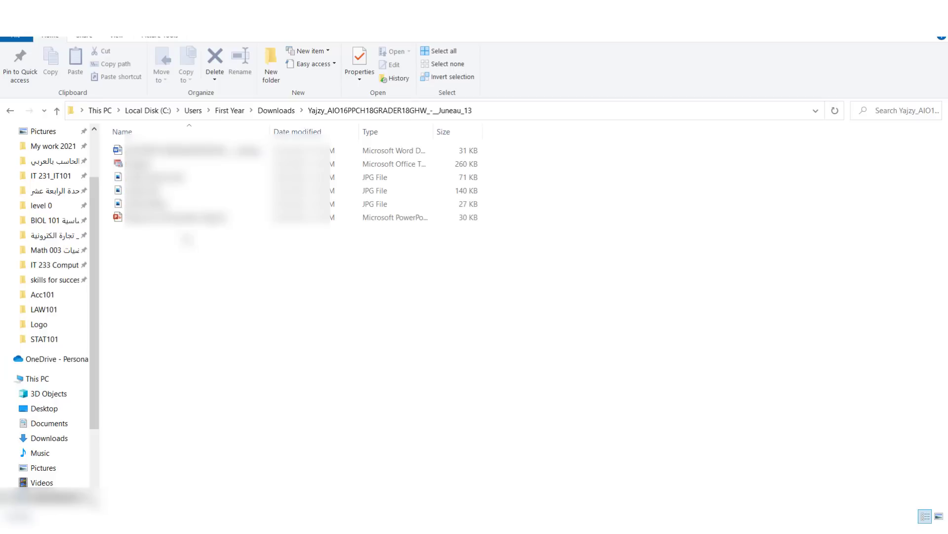
# Open the Chapter 18 grader .pptx maximized with editing enabled, then return to Chrome
pyautogui.doubleClick(188, 218)
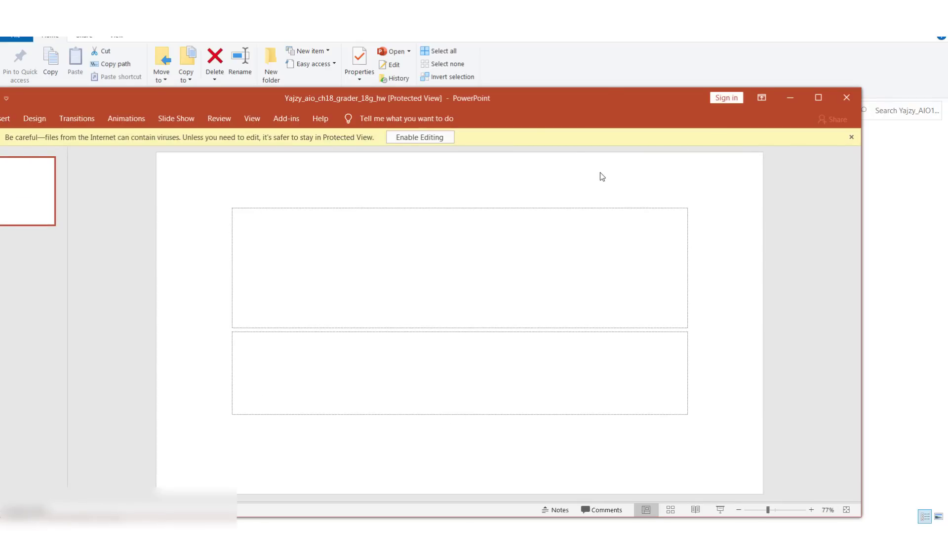
pyautogui.doubleClick(526, 105)
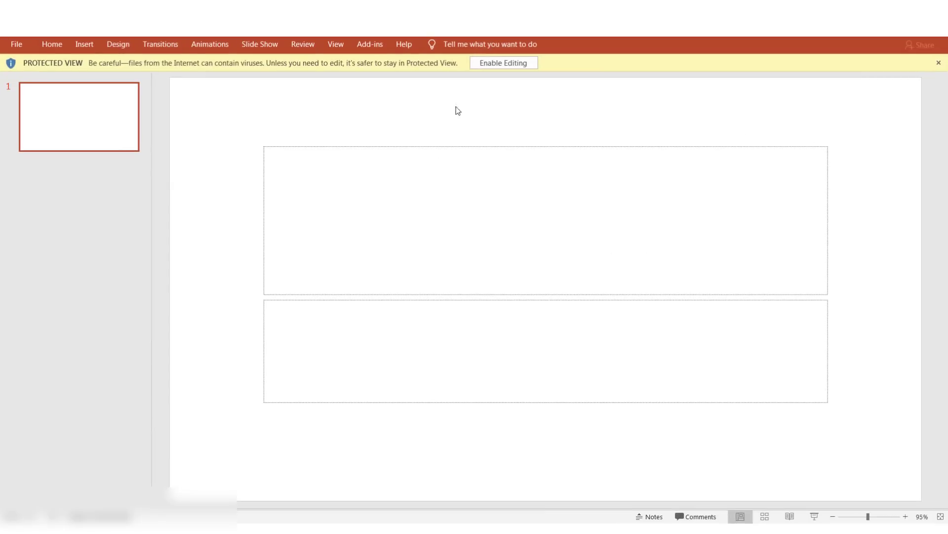
pyautogui.click(491, 65)
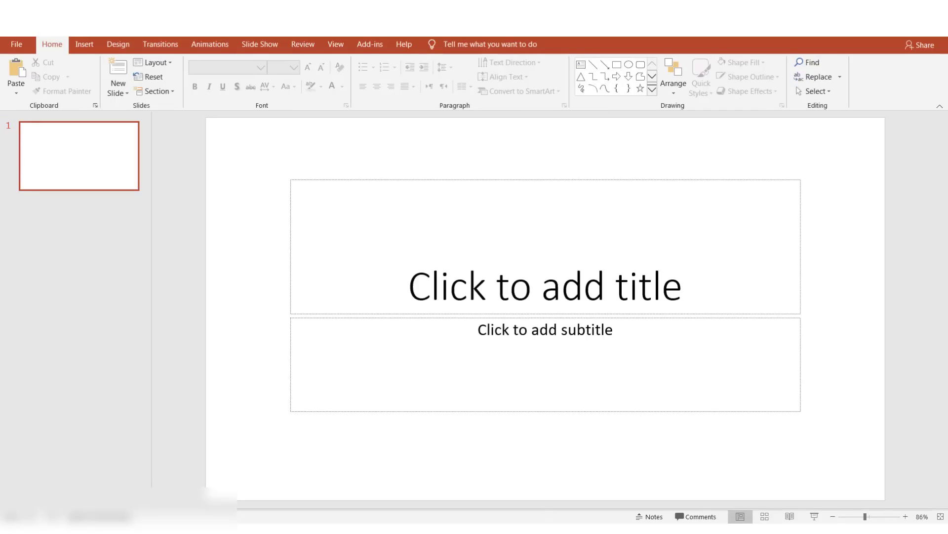
pyautogui.click(379, 474)
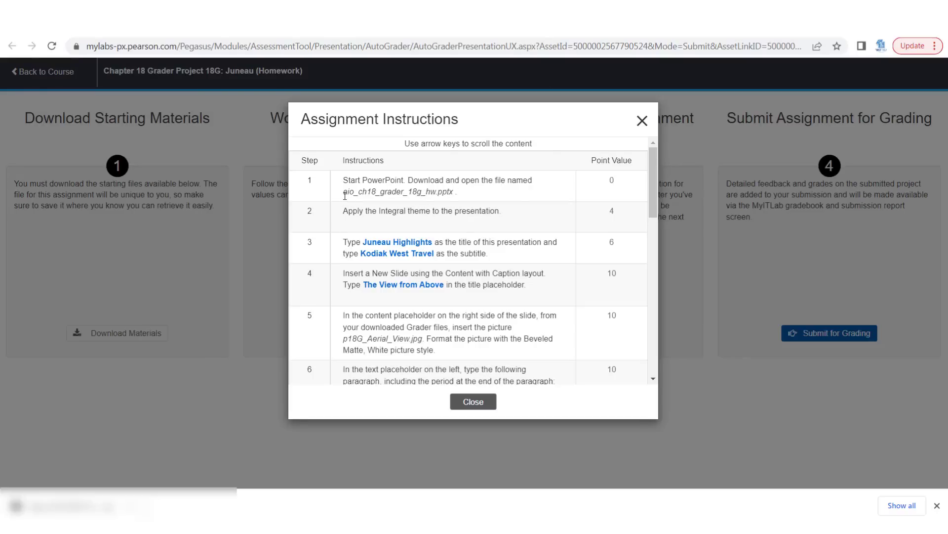
# Highlight step 1's starting file name and step 2's Integral theme instruction
pyautogui.moveTo(345, 195); pyautogui.dragTo(463, 193)
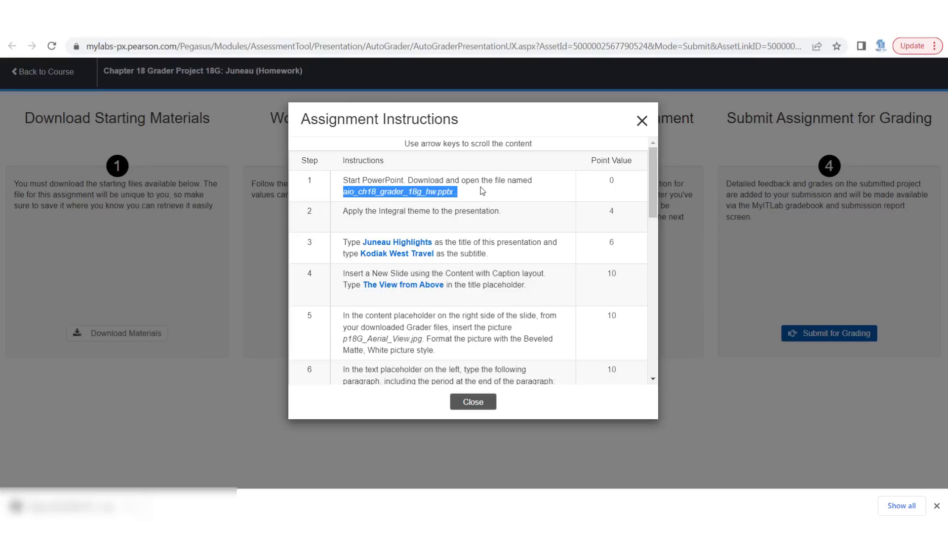
pyautogui.click(372, 214)
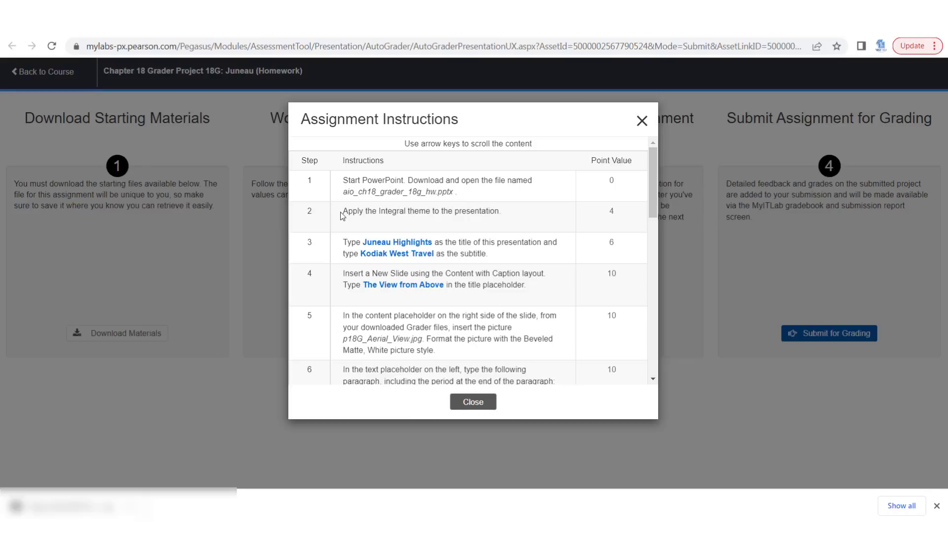
pyautogui.moveTo(342, 213); pyautogui.dragTo(495, 212)
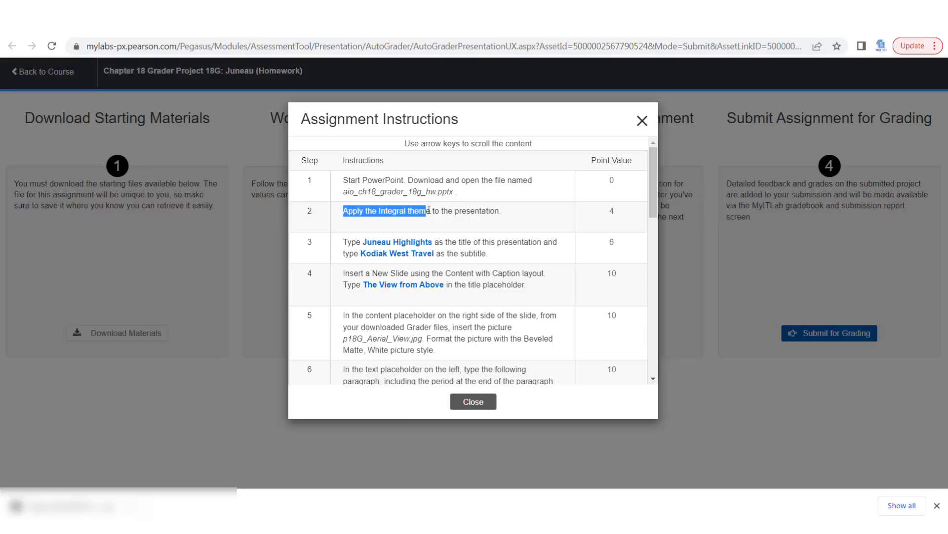
pyautogui.click(467, 214)
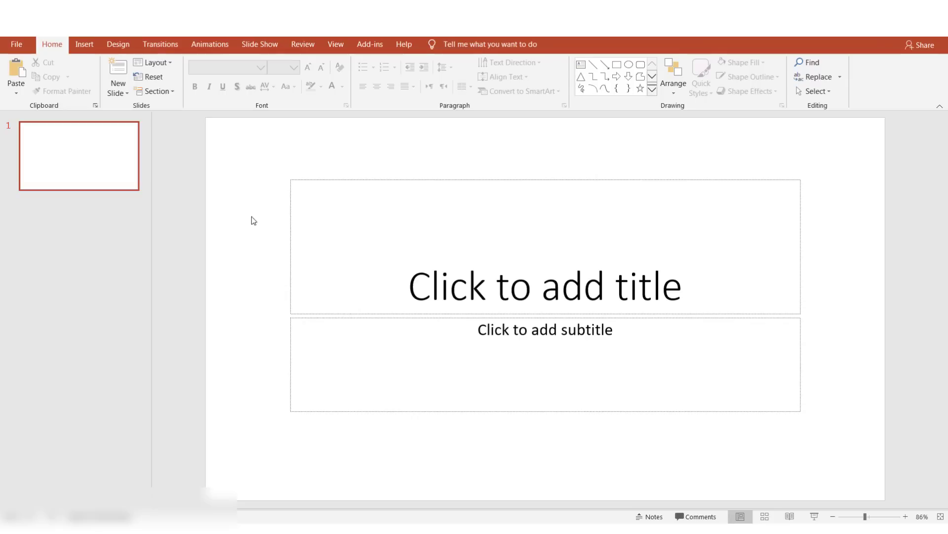
# Apply the Integral theme from the Design tab's Themes gallery
pyautogui.click(124, 46)
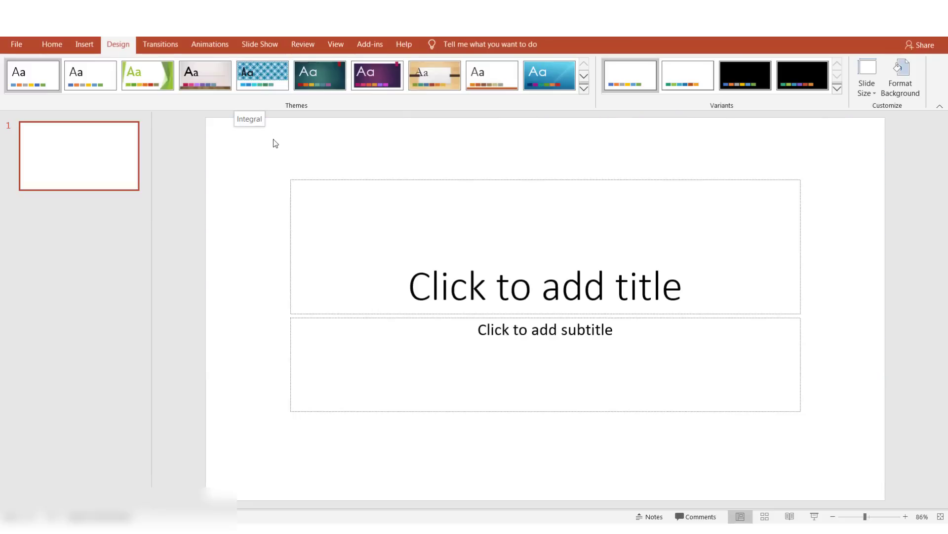
pyautogui.click(261, 78)
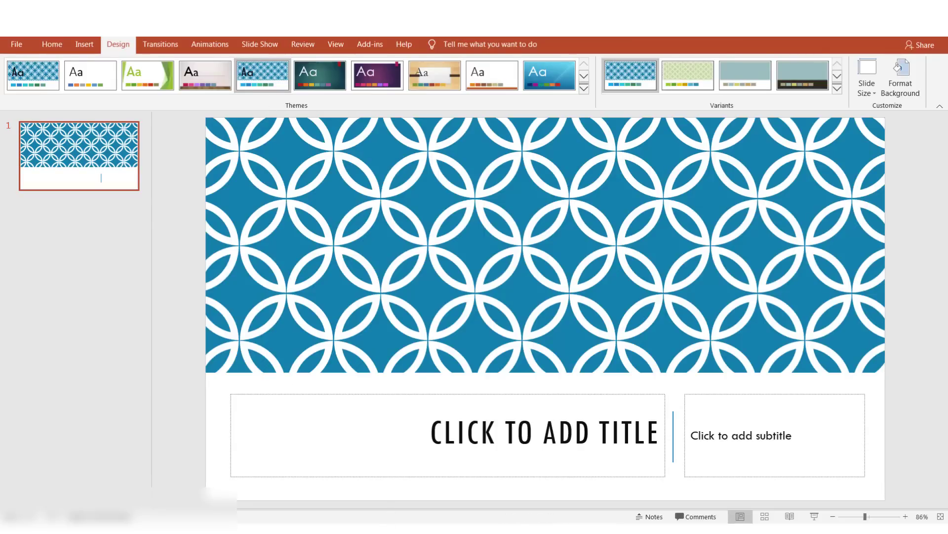
pyautogui.click(395, 523)
# Snap PowerPoint to the right half and the Chrome instructions to the left half
pyautogui.moveTo(868, 24); pyautogui.dragTo(947, 43)
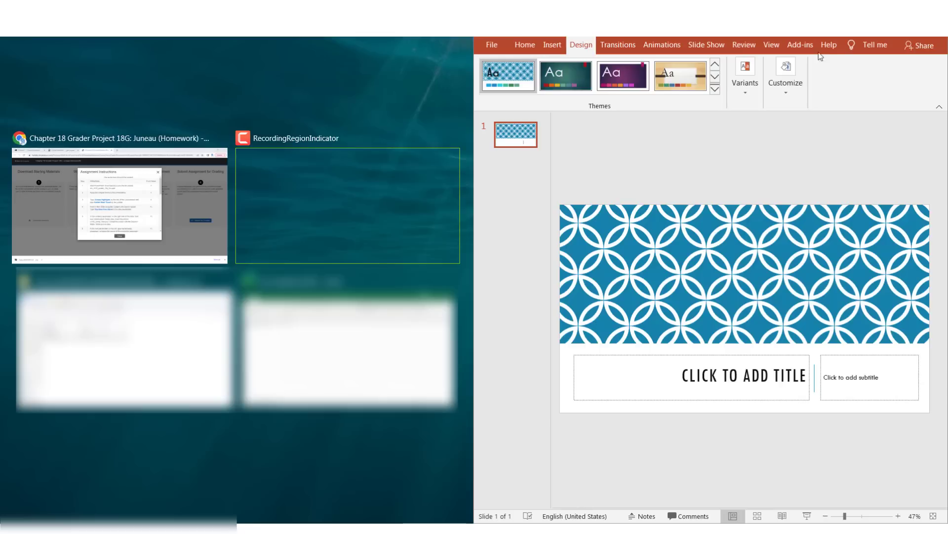
pyautogui.click(147, 191)
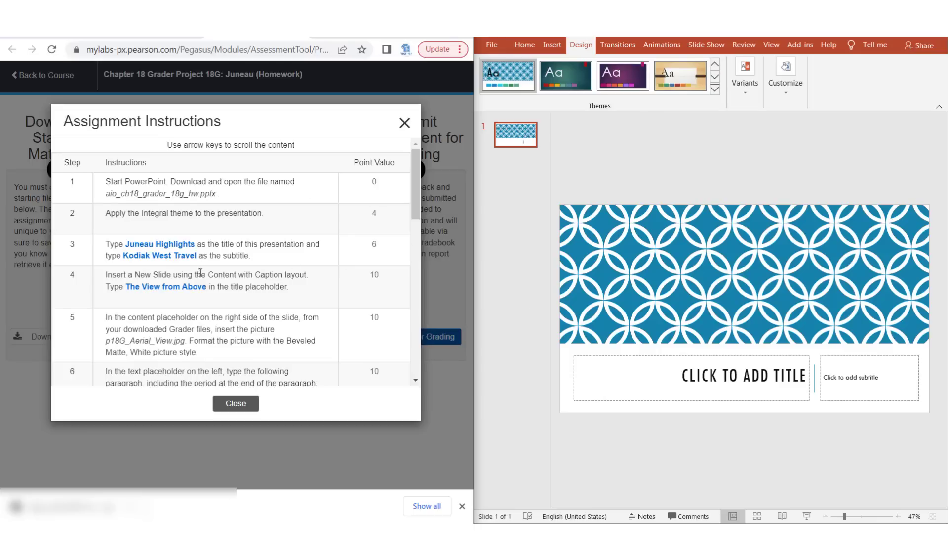
pyautogui.click(698, 373)
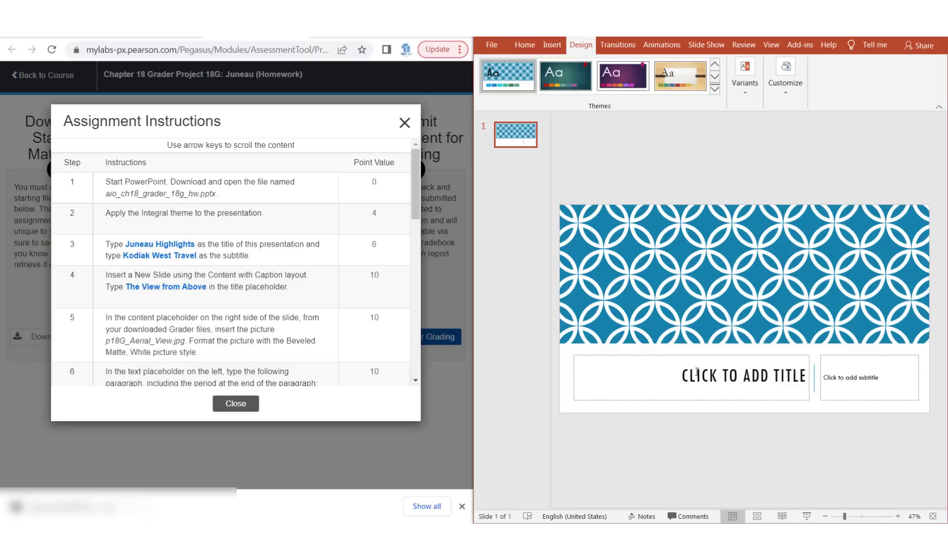
pyautogui.click(697, 372)
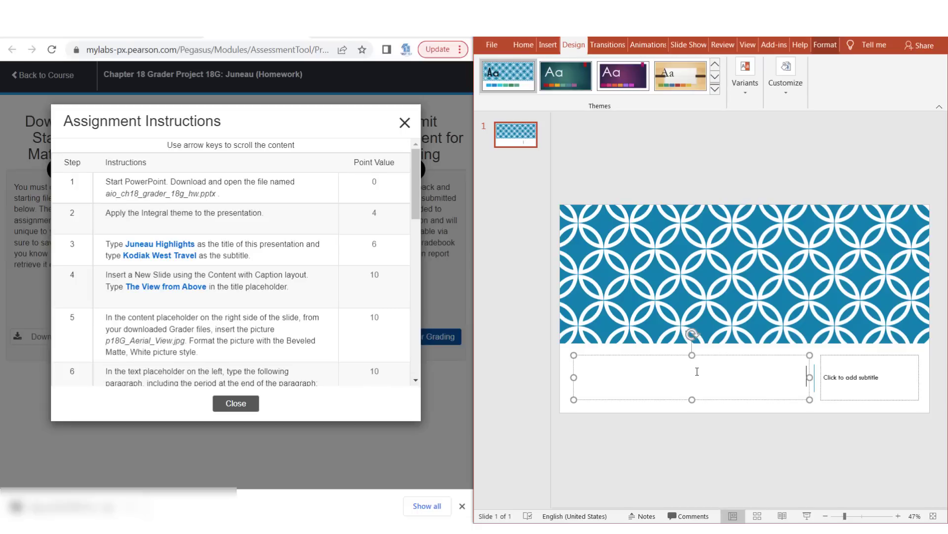
# Type 'Juneau Highlights' into the title slide's title placeholder
pyautogui.write('J')
pyautogui.write('U')
pyautogui.write('N')
pyautogui.write('EA')
pyautogui.write('U')
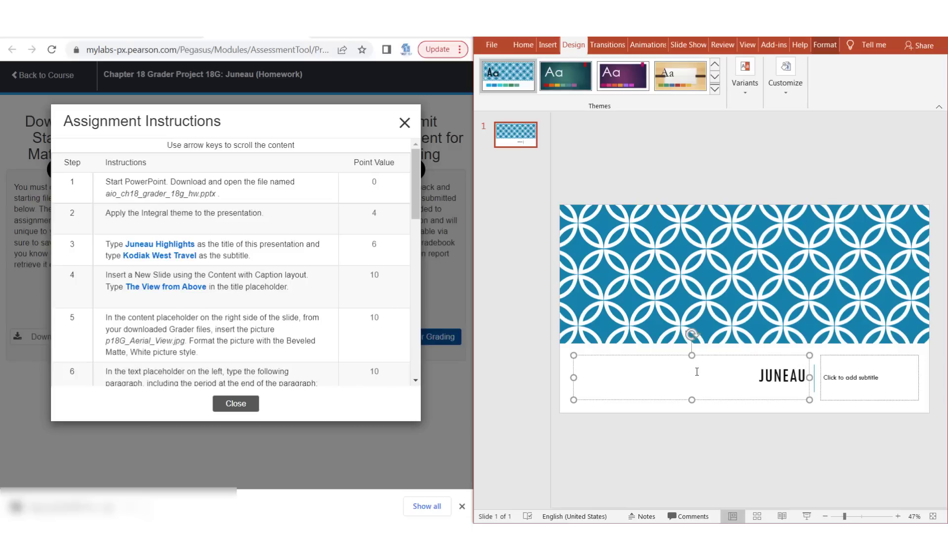
pyautogui.write(' H')
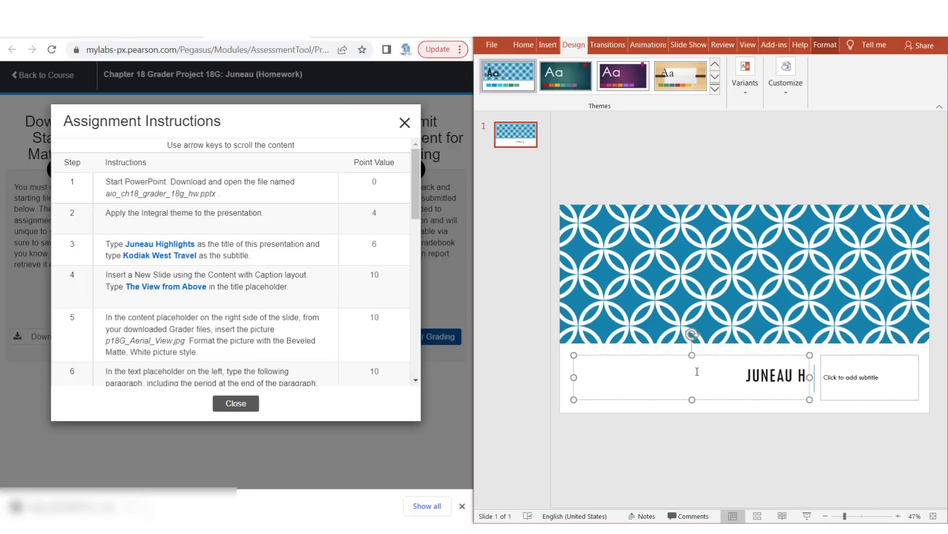
pyautogui.write('igh')
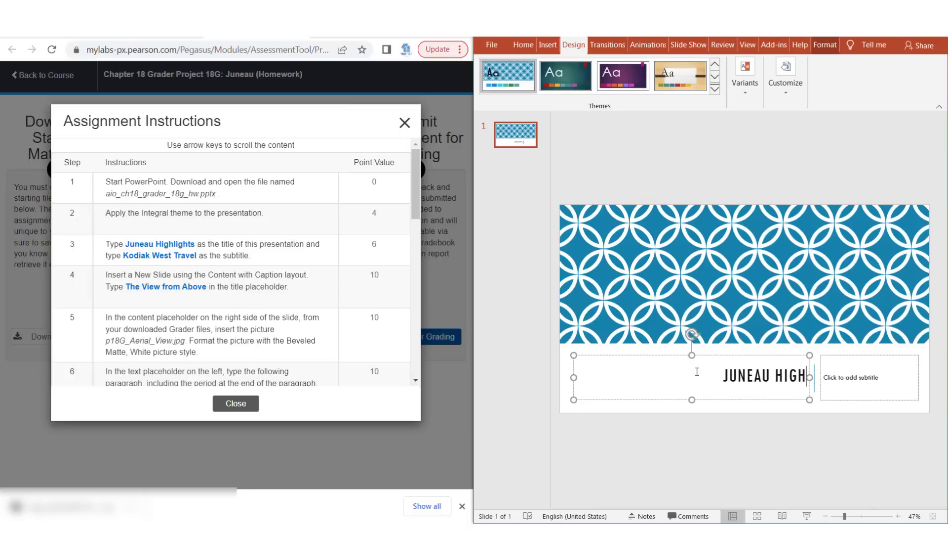
pyautogui.write('l')
pyautogui.write('HT')
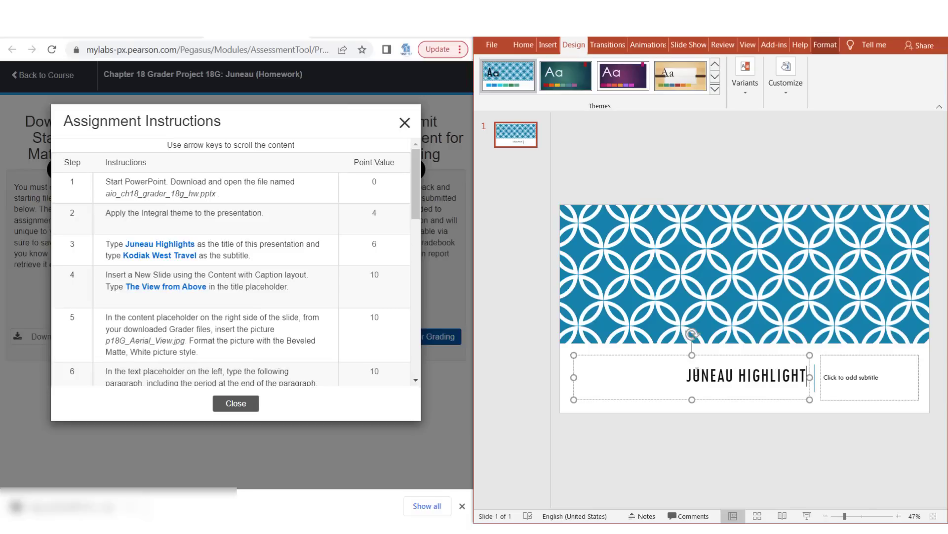
pyautogui.write('S')
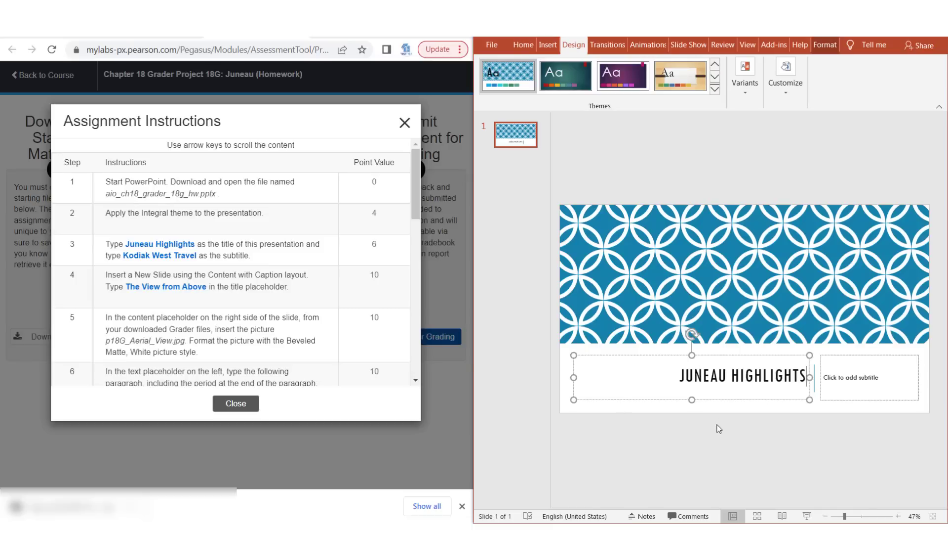
pyautogui.click(727, 410)
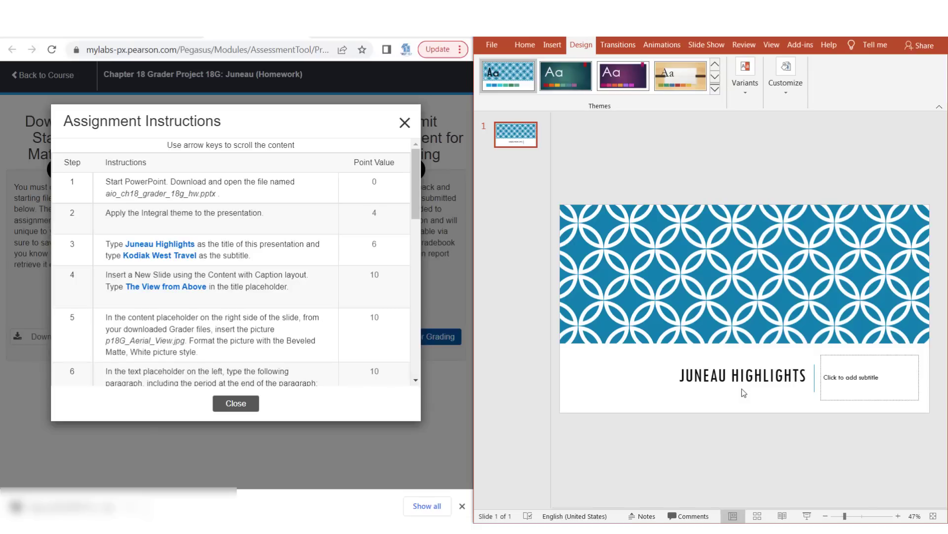
# Type 'Kodiak West Travel' into the title slide's subtitle placeholder
pyautogui.click(844, 377)
pyautogui.write('Kod')
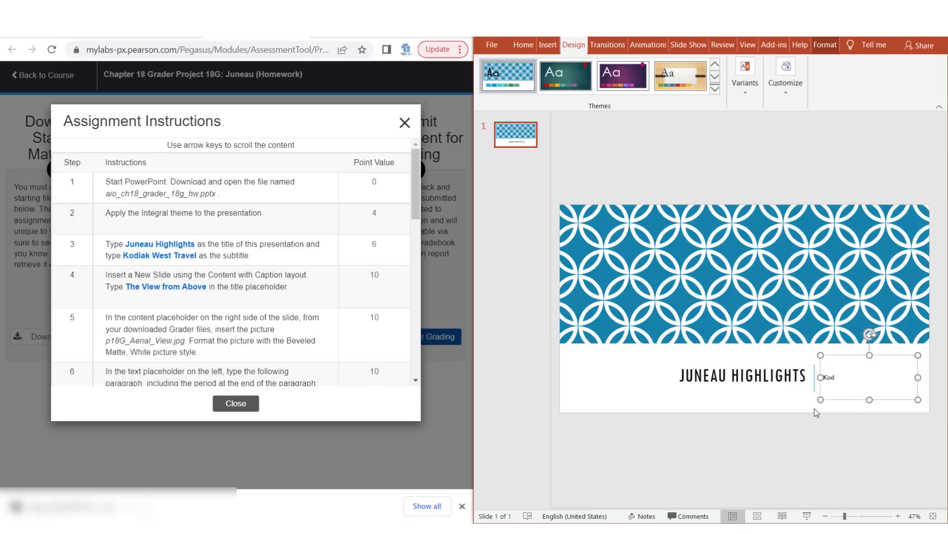
pyautogui.write('ia')
pyautogui.write('k West ')
pyautogui.write('Trav')
pyautogui.write('el')
pyautogui.click(799, 416)
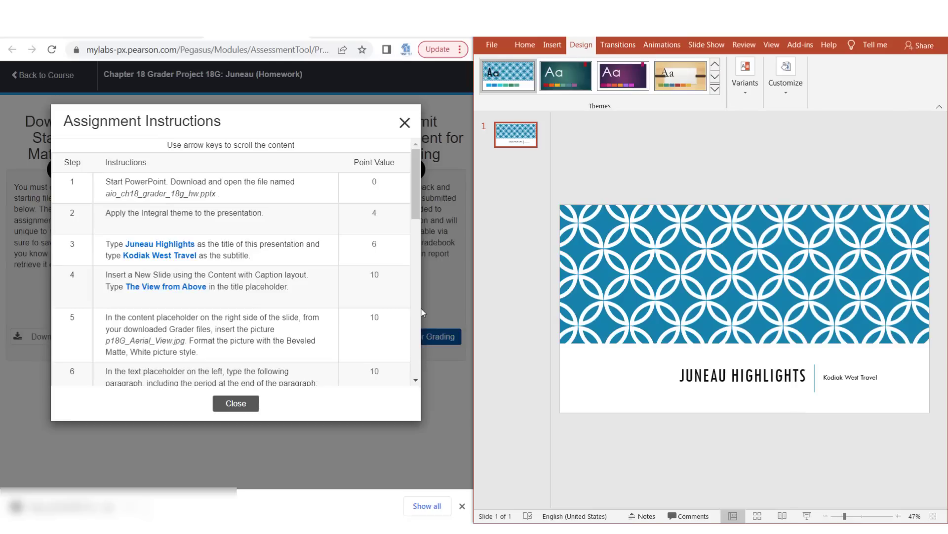
# Insert slide 2 using the Content with Caption layout from the Home tab's New Slide list
pyautogui.moveTo(208, 275); pyautogui.dragTo(311, 282)
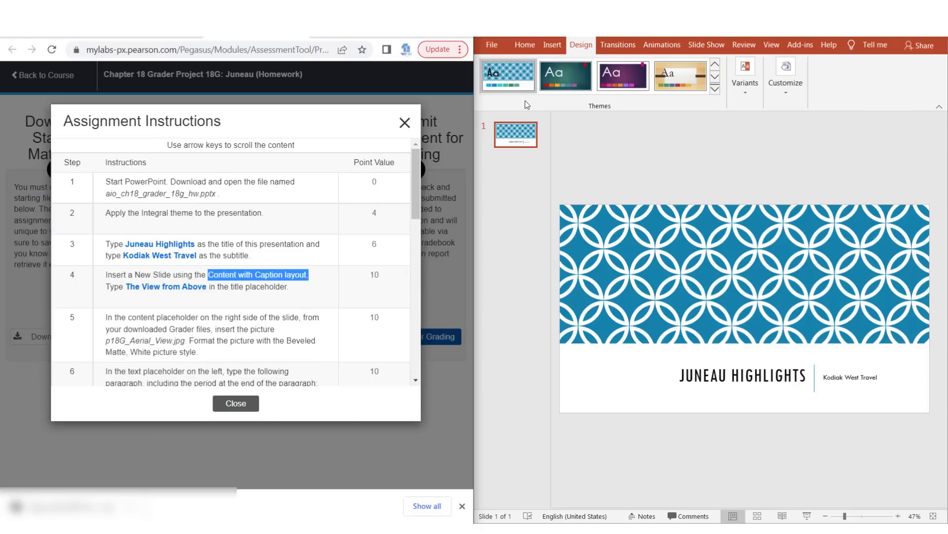
pyautogui.click(526, 45)
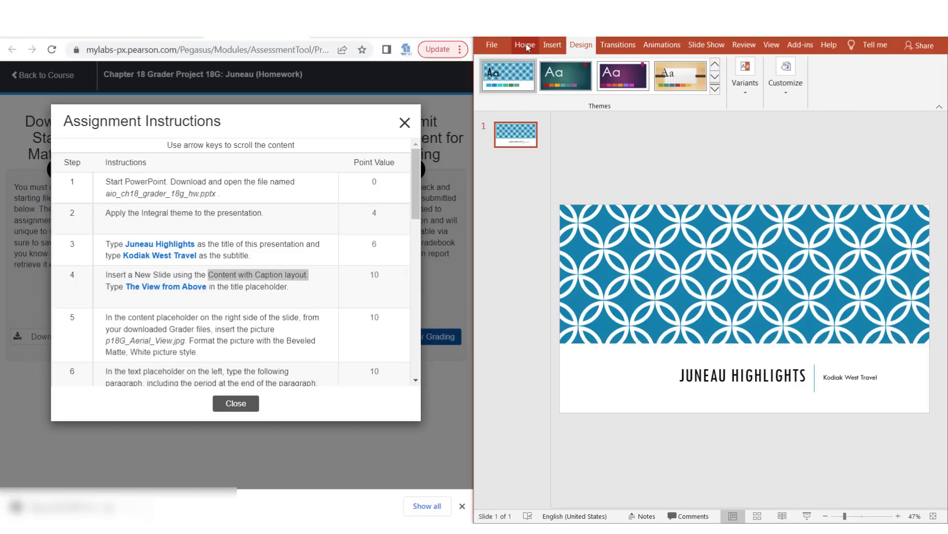
pyautogui.click(526, 43)
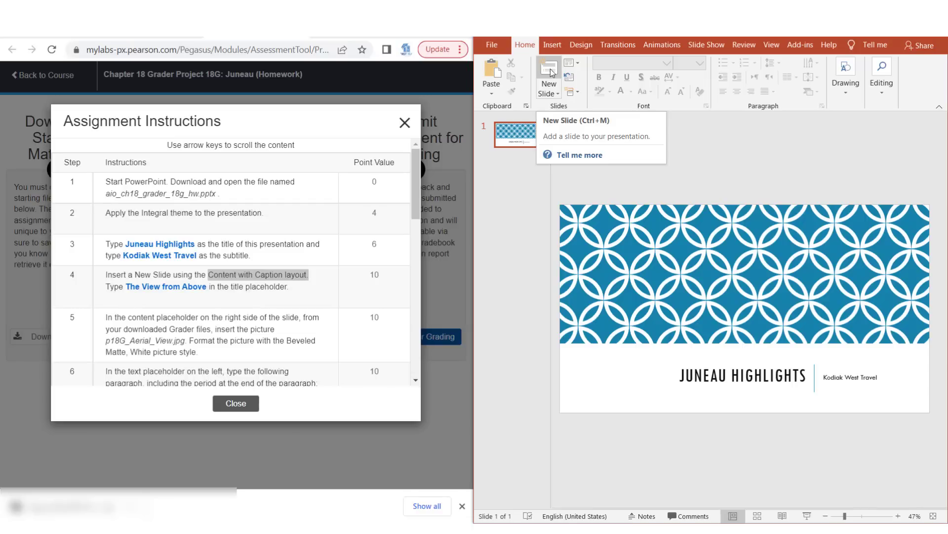
pyautogui.click(558, 93)
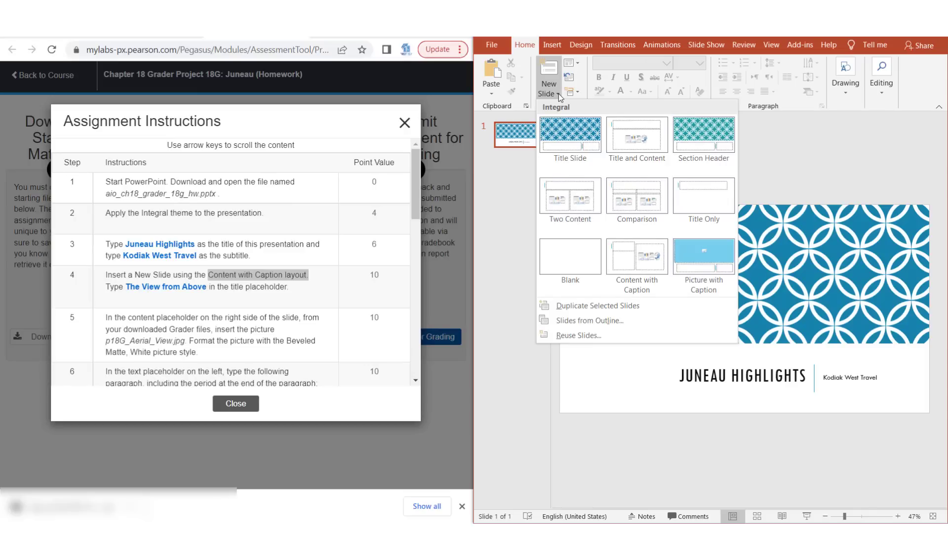
pyautogui.click(637, 261)
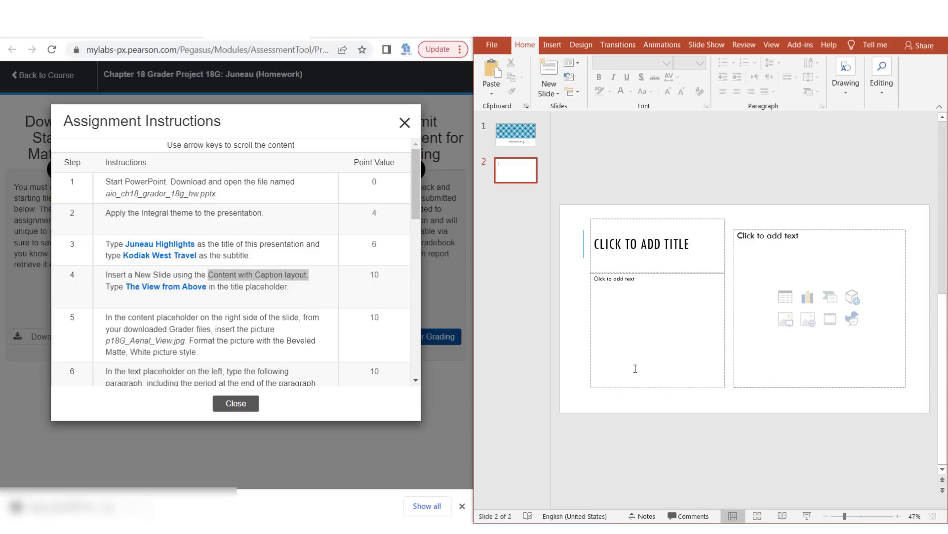
# Type 'The View From Above' into slide 2's title placeholder
pyautogui.click(611, 247)
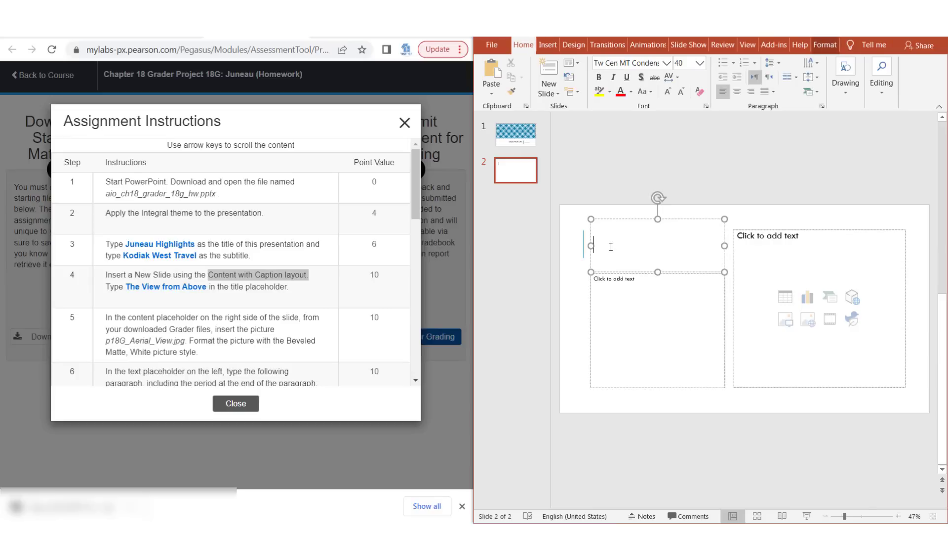
pyautogui.write('Th')
pyautogui.write('e V')
pyautogui.write('iew ')
pyautogui.write('From A')
pyautogui.write('bove')
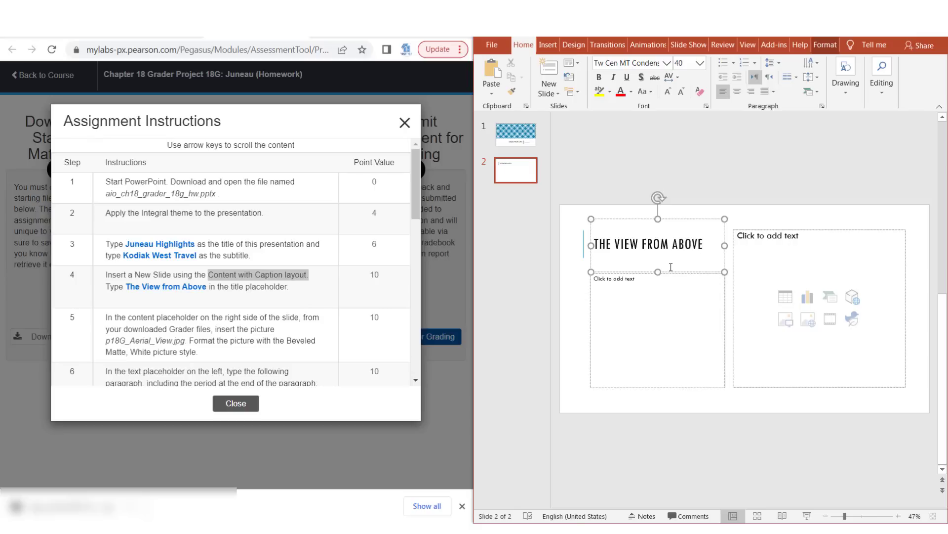
pyautogui.click(626, 172)
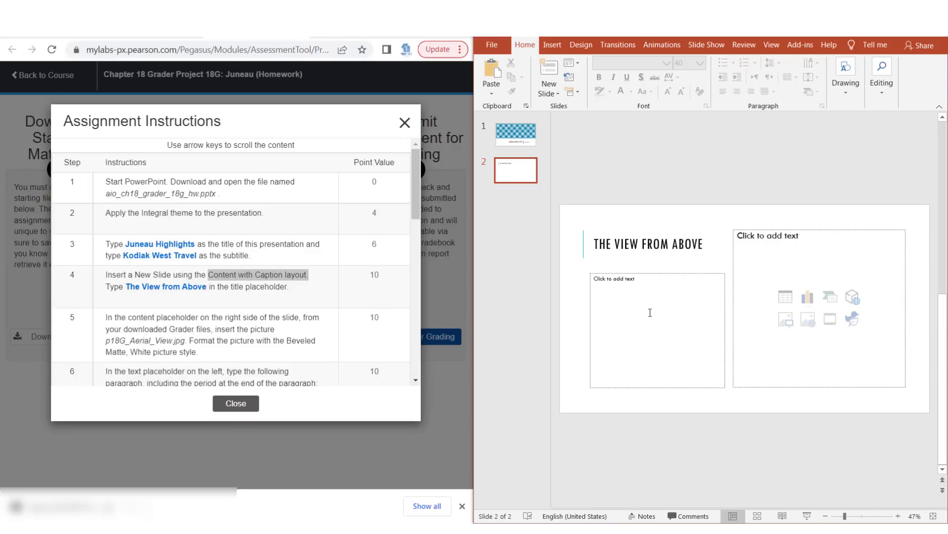
# Open the Insert Picture dialog from slide 2's right content placeholder for the Aerial picture
pyautogui.doubleClick(205, 317)
pyautogui.moveTo(223, 318); pyautogui.dragTo(301, 320)
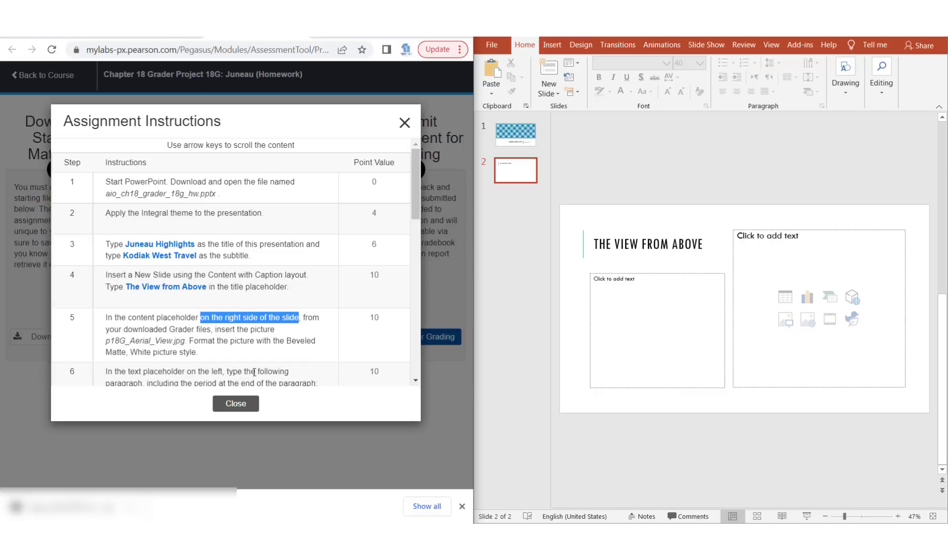
pyautogui.moveTo(130, 340); pyautogui.dragTo(151, 344)
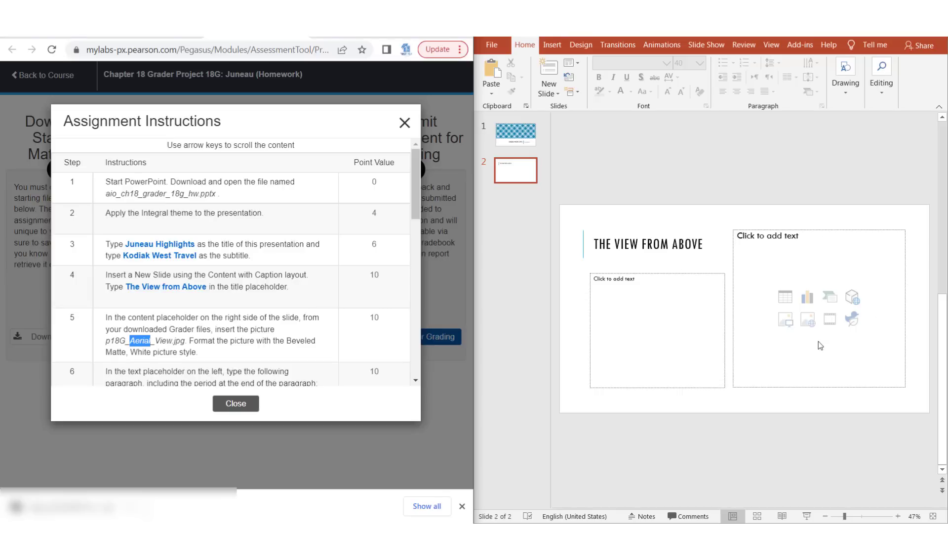
pyautogui.click(787, 322)
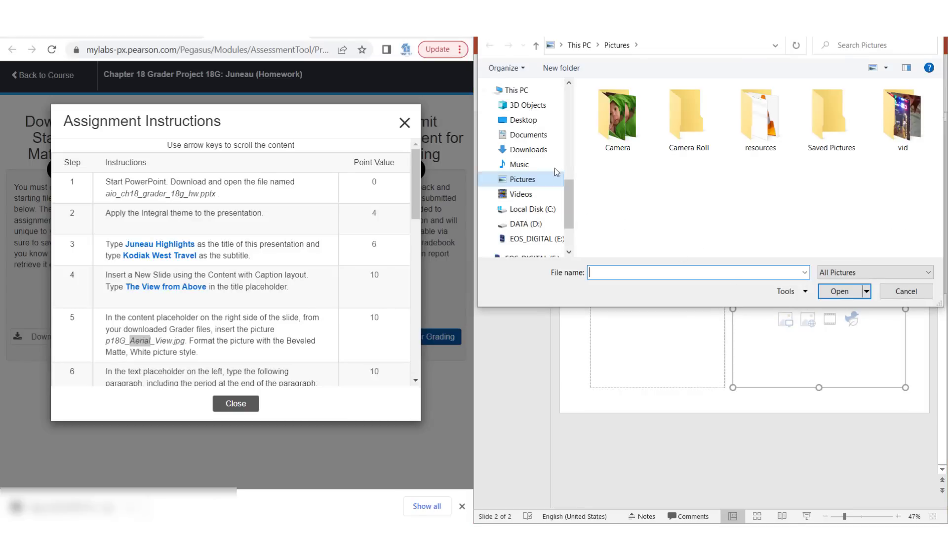
# Insert p18G_Aerial_View from the grader files folder in Downloads
pyautogui.click(535, 154)
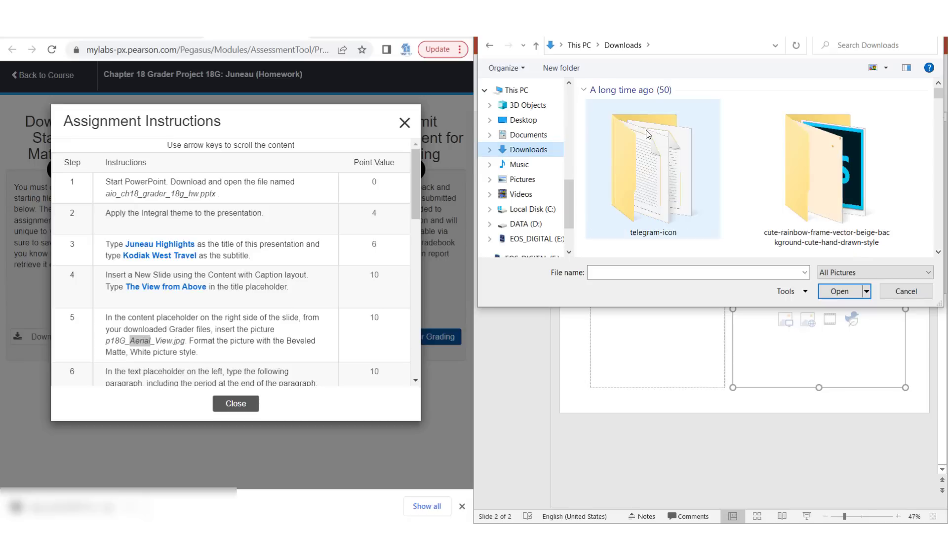
pyautogui.click(648, 134)
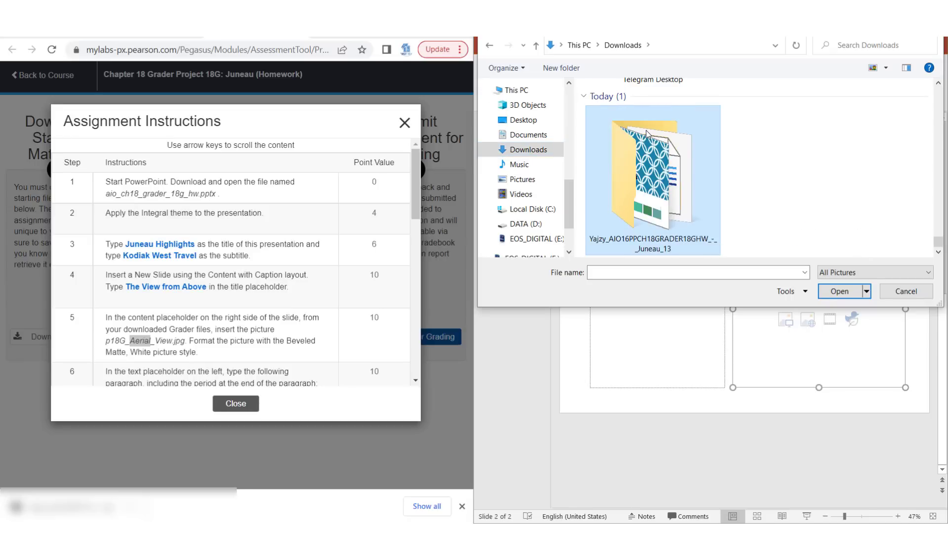
pyautogui.doubleClick(646, 129)
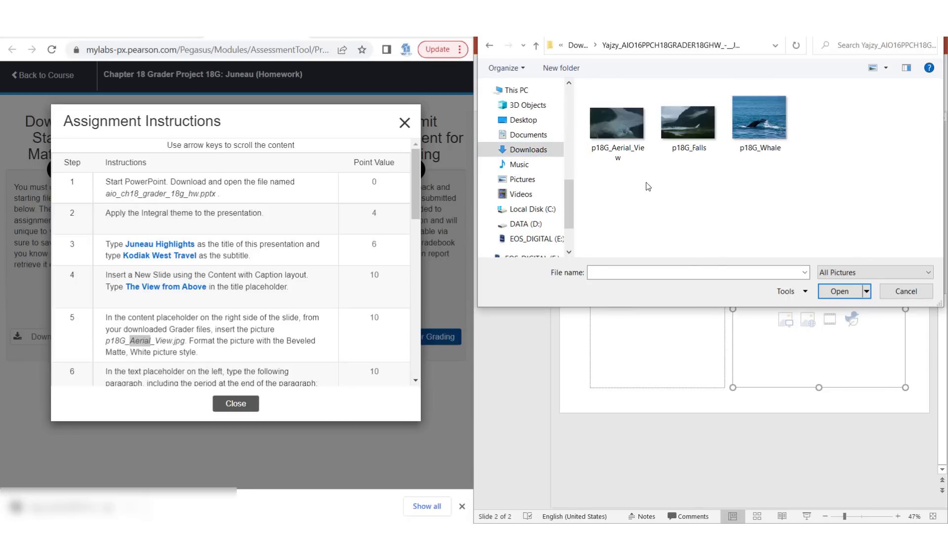
pyautogui.click(624, 134)
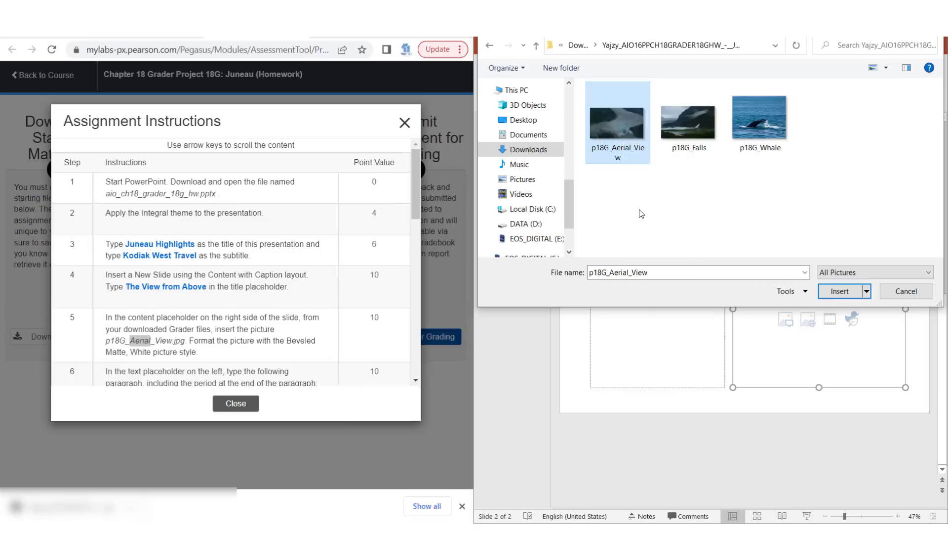
pyautogui.press('Return')
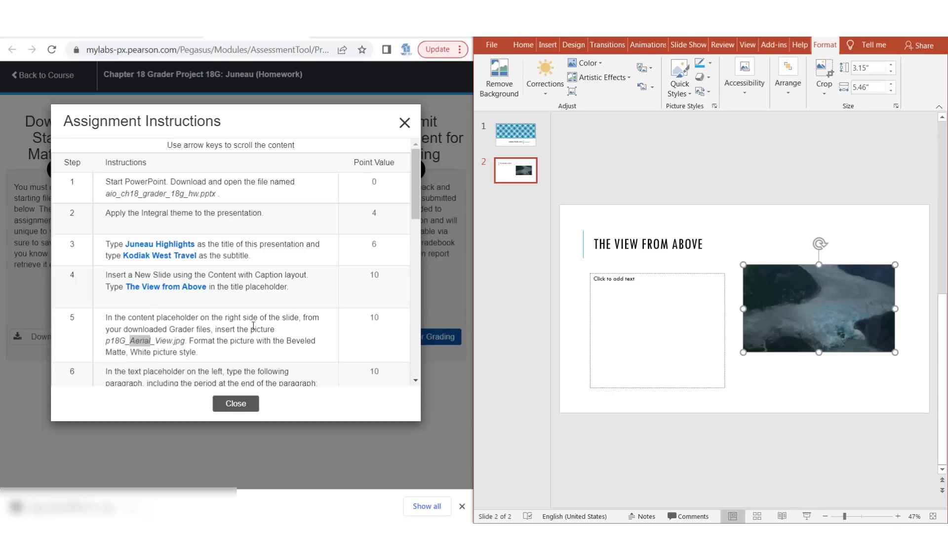
# Apply the Beveled Matte, White quick style to slide 2's aerial photo
pyautogui.moveTo(190, 341)
pyautogui.mouseDown()
pyautogui.moveTo(277, 344)
pyautogui.moveTo(278, 360)
pyautogui.mouseUp()
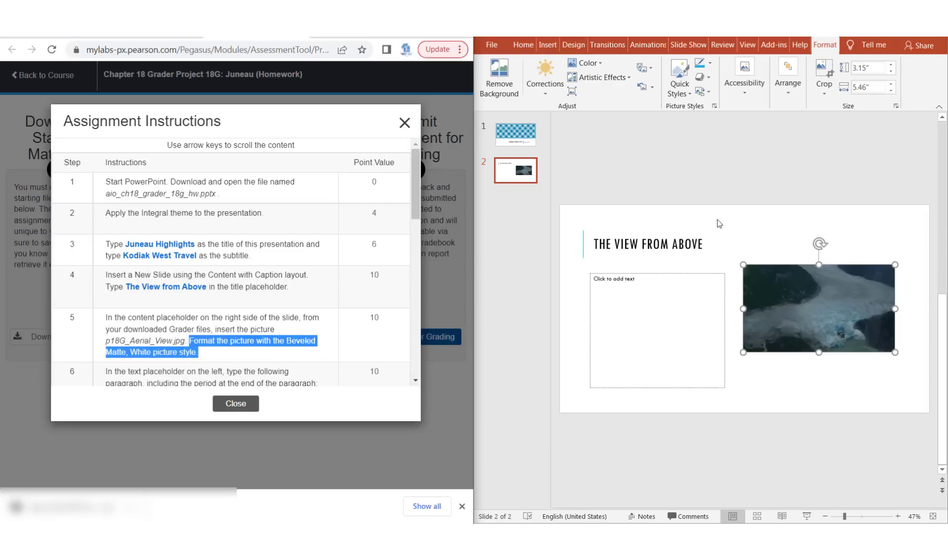
pyautogui.click(682, 94)
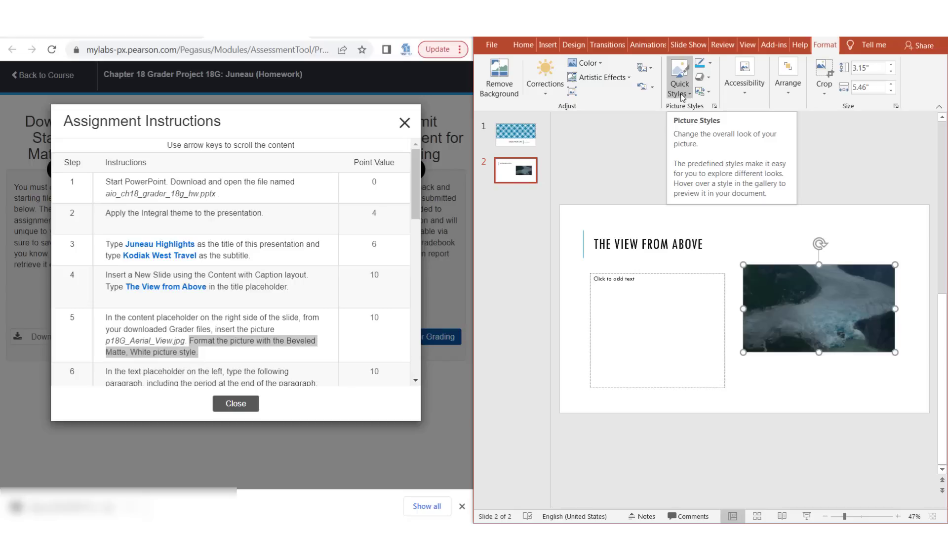
pyautogui.click(682, 95)
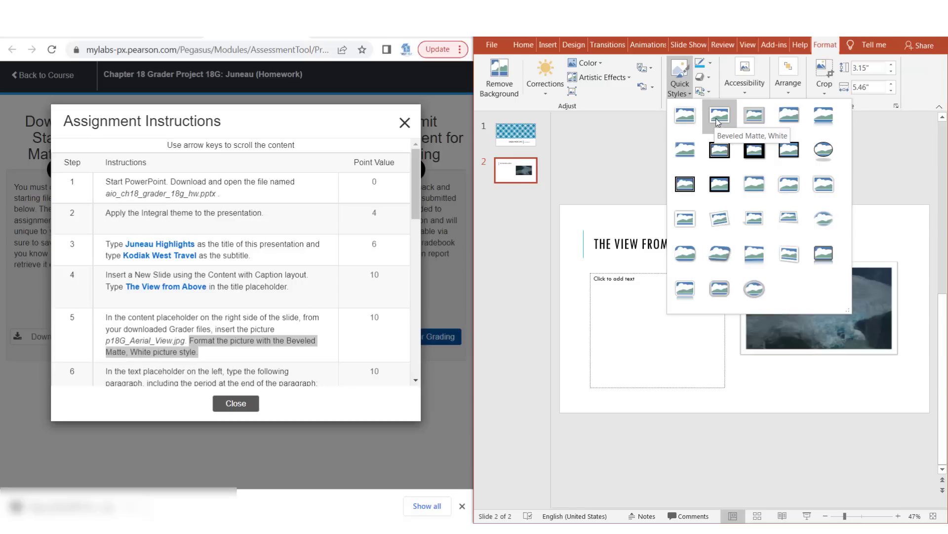
pyautogui.click(718, 121)
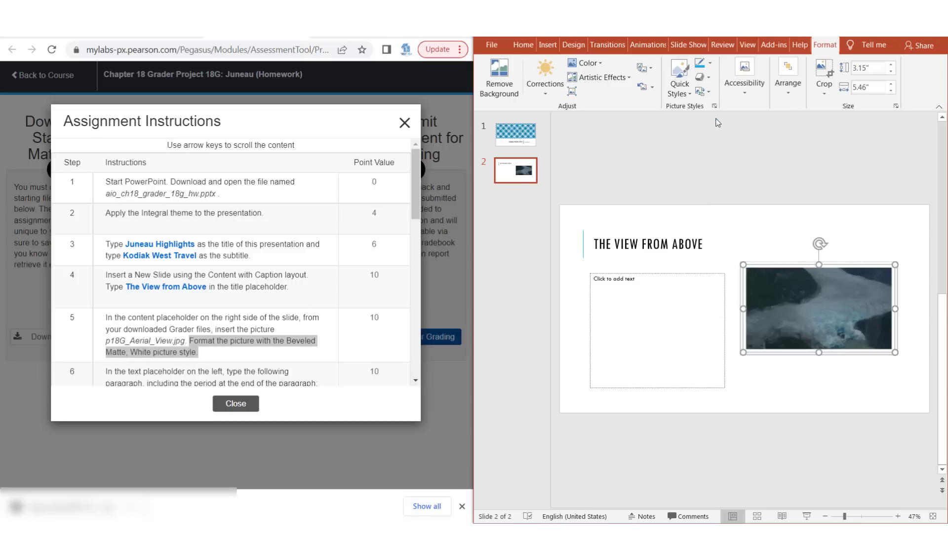
pyautogui.click(688, 176)
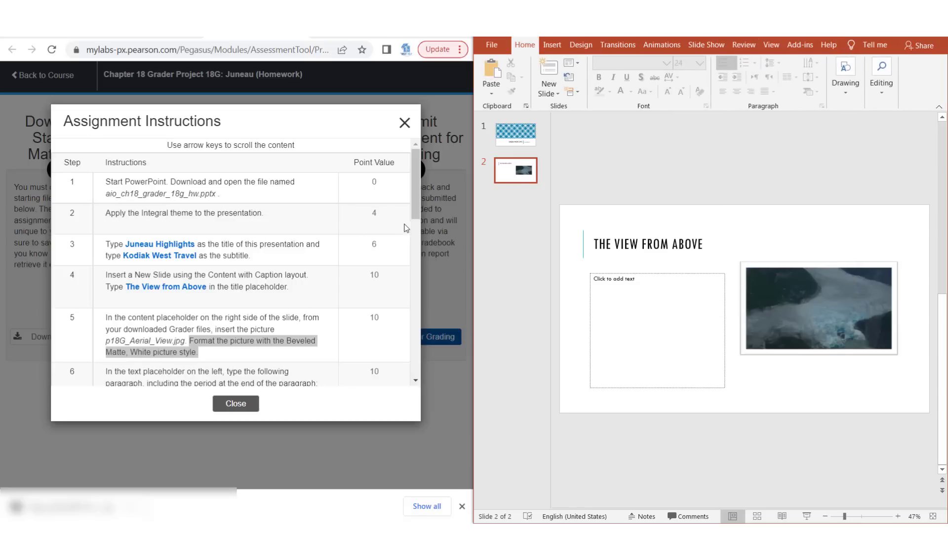
pyautogui.moveTo(416, 212); pyautogui.dragTo(417, 257)
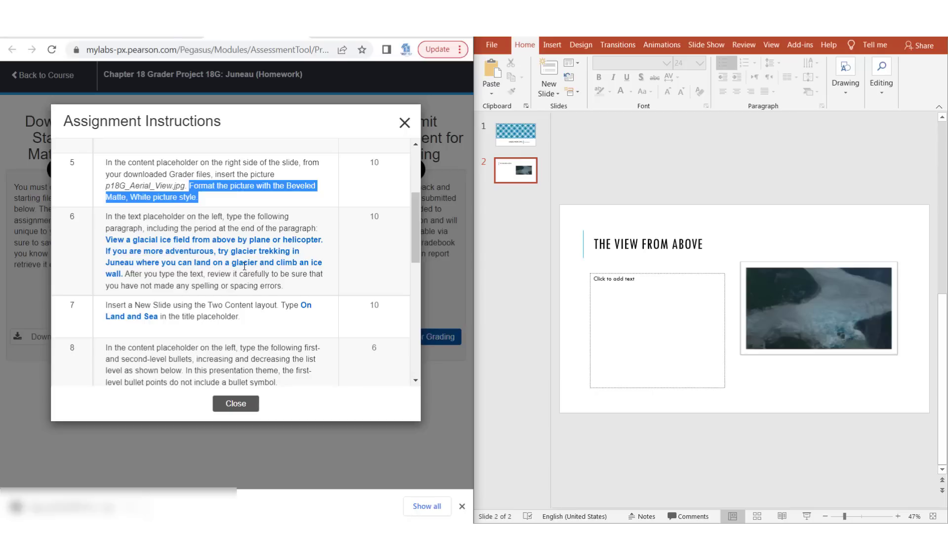
# Type the glacial ice field and glacier trekking paragraph into slide 2's left placeholder
pyautogui.click(603, 284)
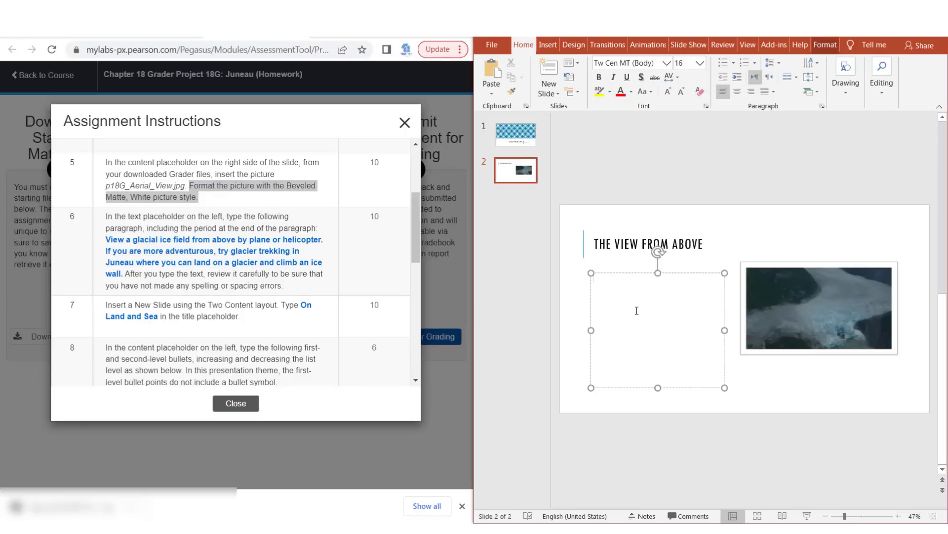
pyautogui.write('View a glacial ice field from above by plane or helicopter. If you are more adventurous, try glacier trekking in Juneau where you can land on a glacier and climb an ice wall.')
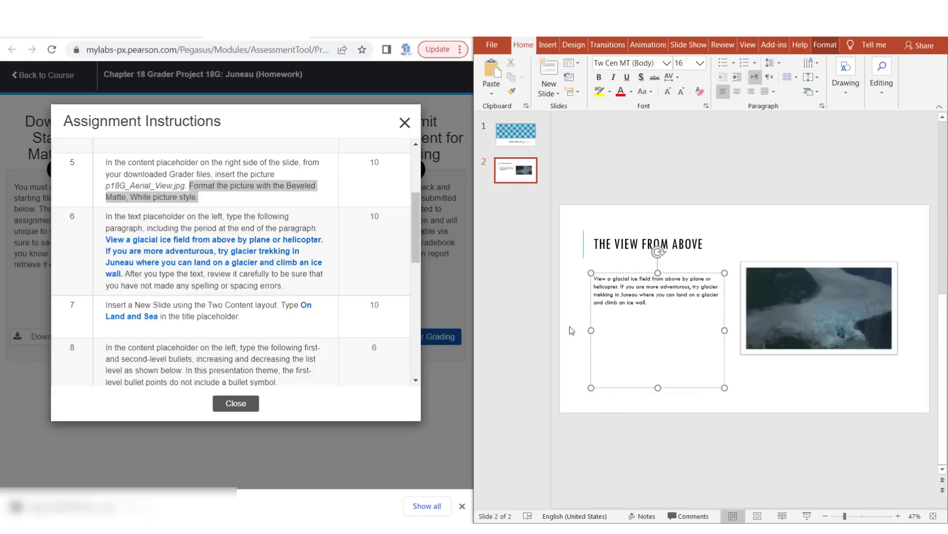
pyautogui.click(631, 417)
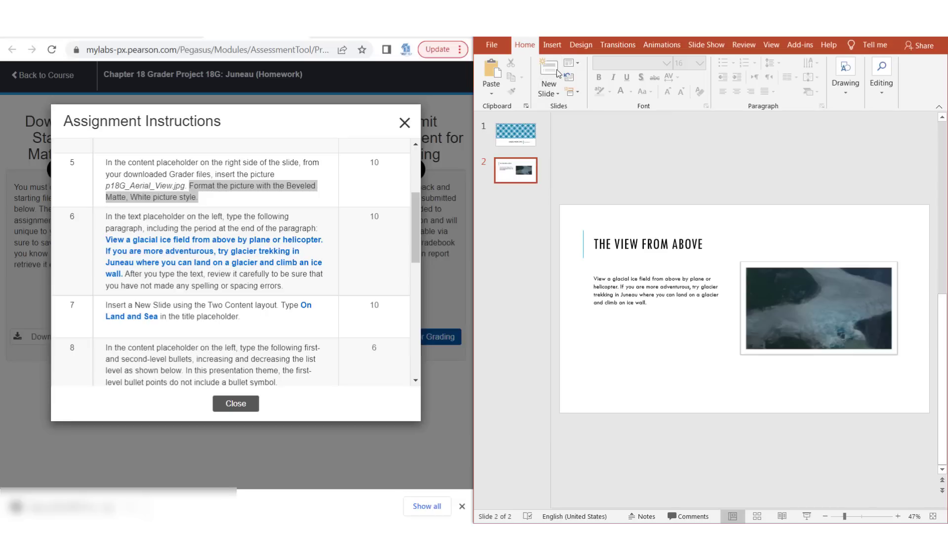
pyautogui.click(555, 93)
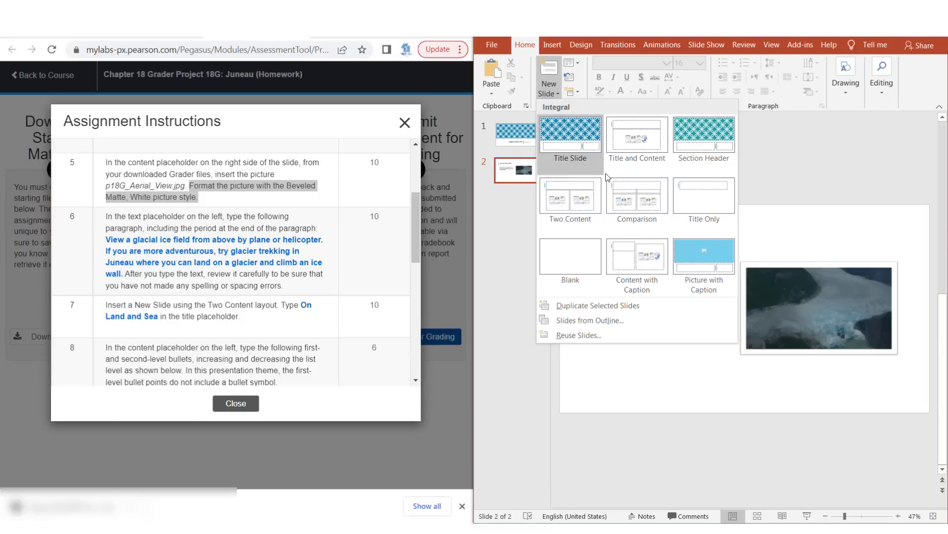
# Add a Two Content slide 3 and title it 'On Land and Sea'
pyautogui.click(573, 194)
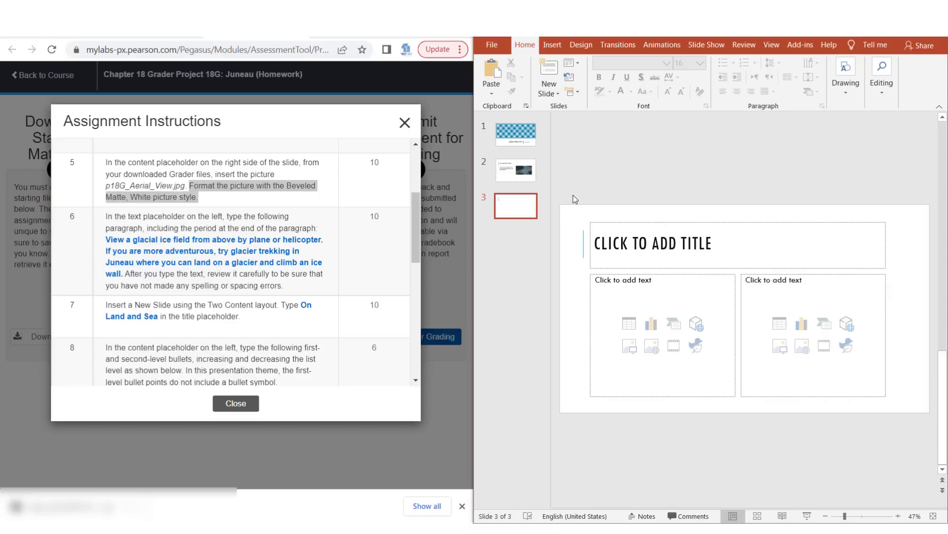
pyautogui.click(617, 249)
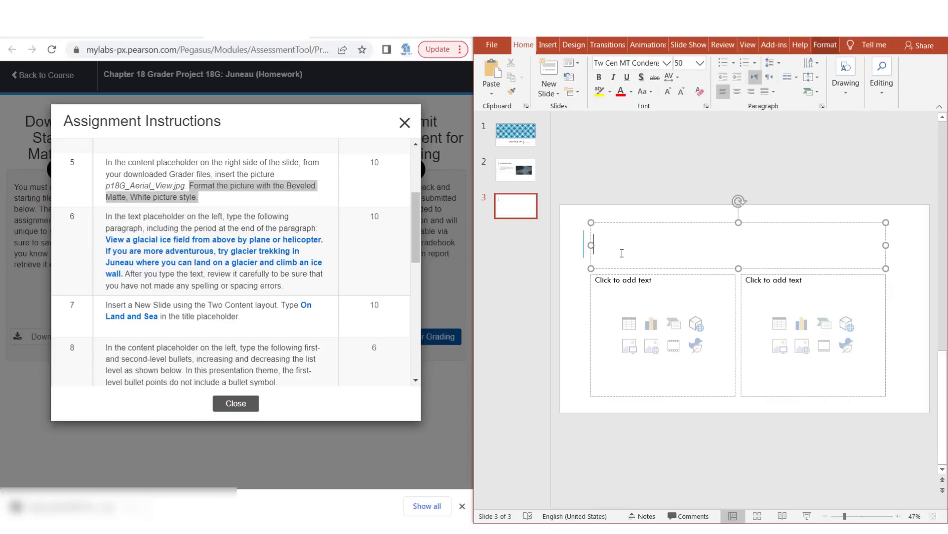
pyautogui.write('On')
pyautogui.write(' Land')
pyautogui.write(' and ')
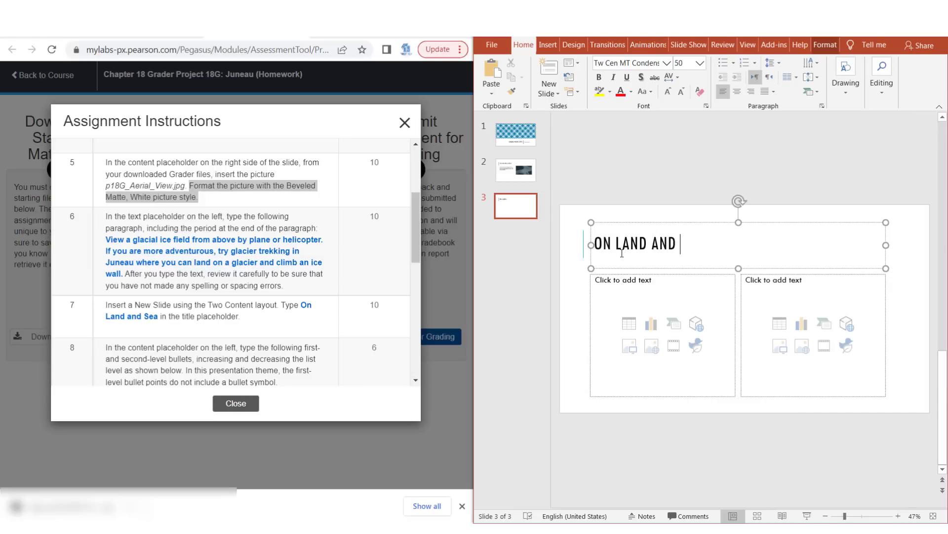
pyautogui.write('Sea')
pyautogui.click(628, 167)
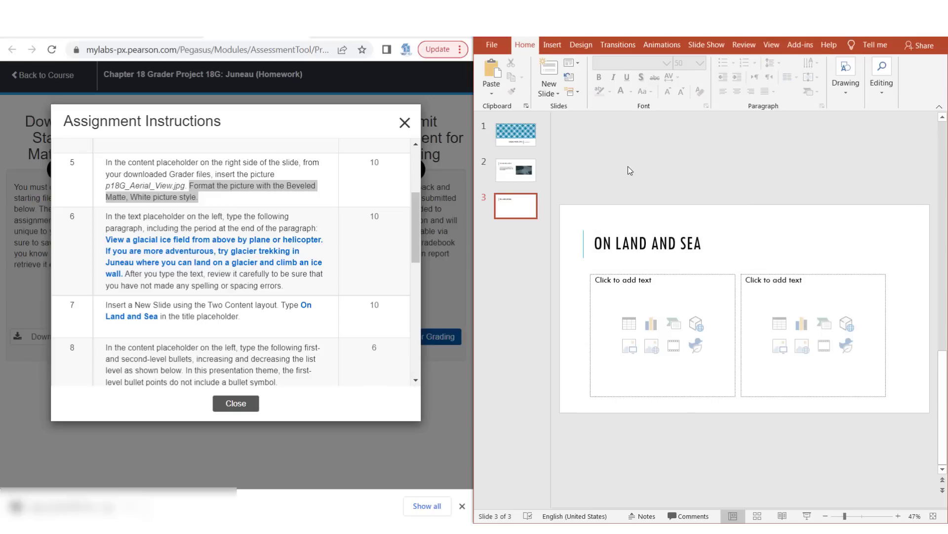
pyautogui.click(416, 279)
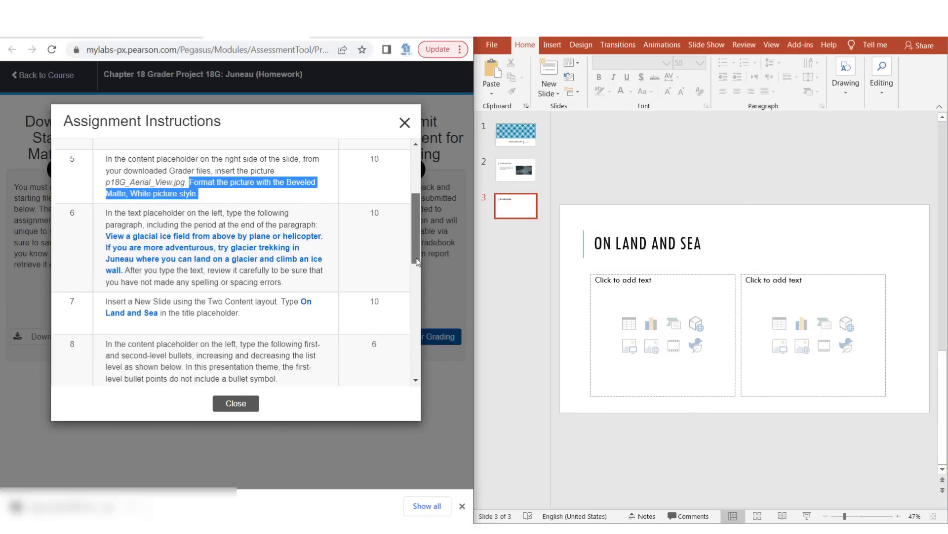
pyautogui.scroll(-3, 417, 279)
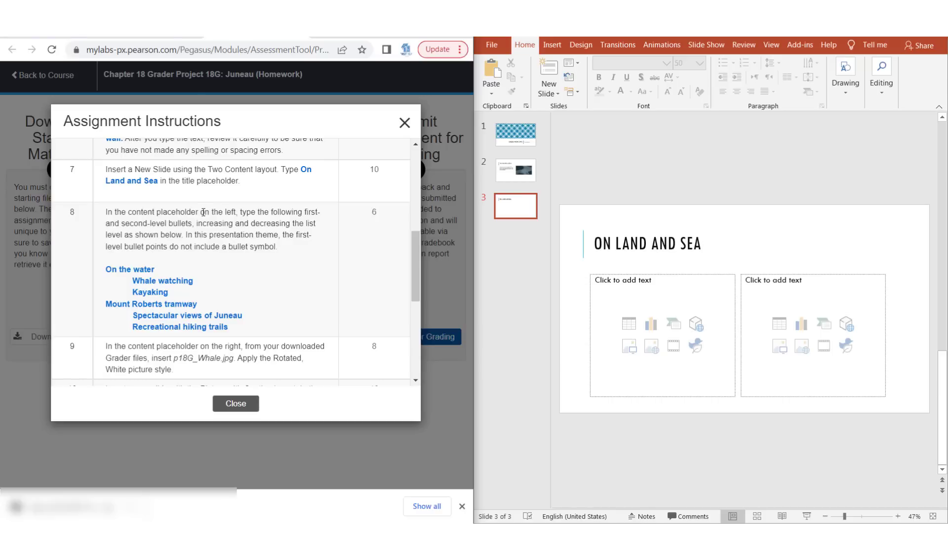
pyautogui.moveTo(201, 212); pyautogui.dragTo(237, 213)
# List 'On the water' with Whale watching and Kayaking sub-bullets, then Mount Roberts tramway, on slide 3
pyautogui.click(608, 284)
pyautogui.click(608, 283)
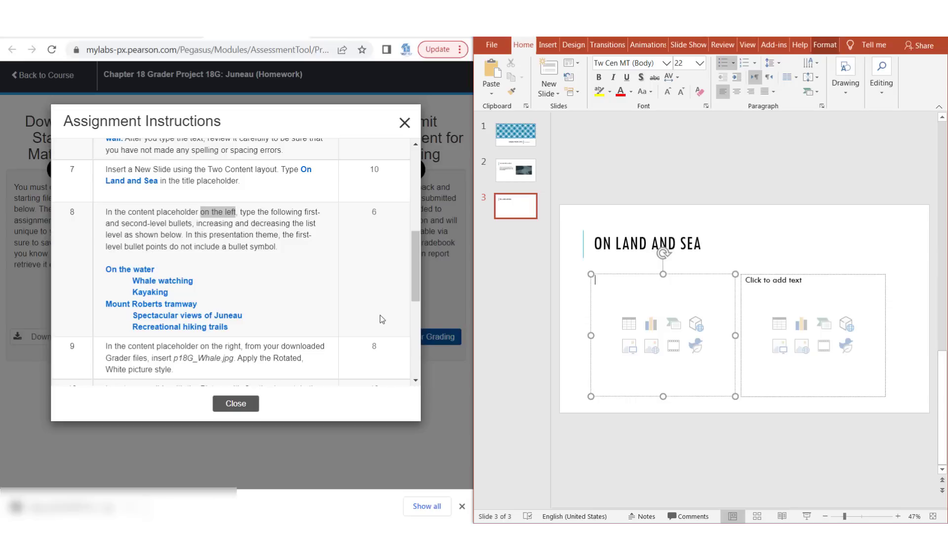
pyautogui.write('O')
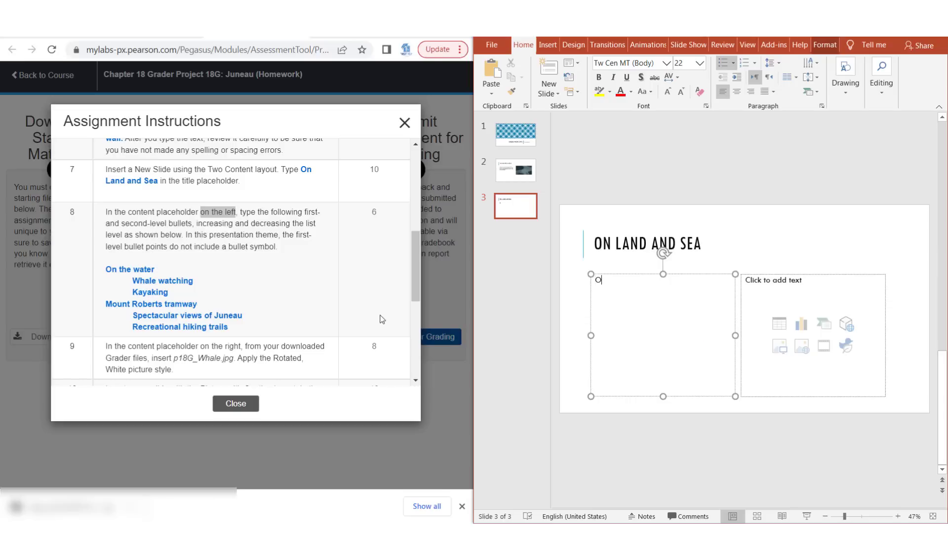
pyautogui.write('n t')
pyautogui.write('he w')
pyautogui.write('ater')
pyautogui.press('Return')
pyautogui.click(737, 78)
pyautogui.write('Wh')
pyautogui.write('ale watc')
pyautogui.write('hing ')
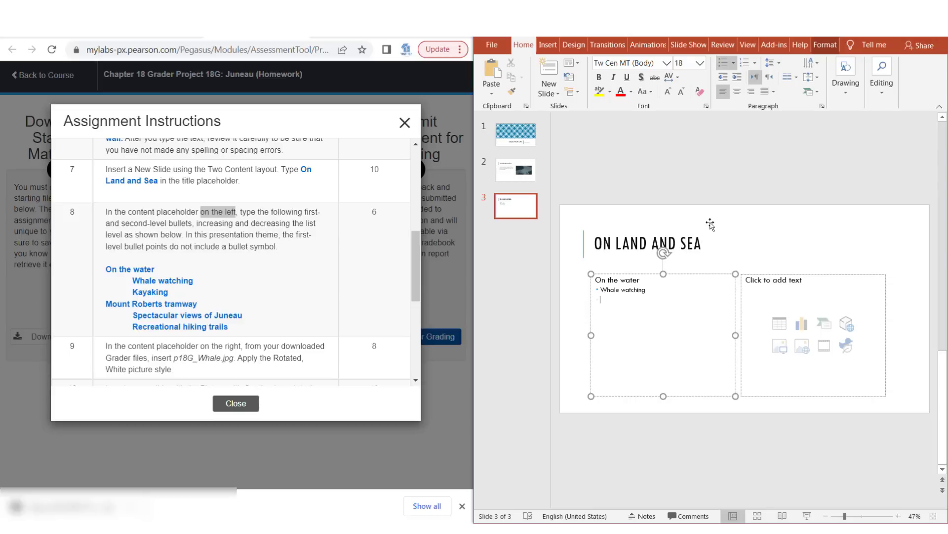
pyautogui.write('Kayaki')
pyautogui.write('ng')
pyautogui.click(723, 78)
pyautogui.write('Mount ')
pyautogui.write('R')
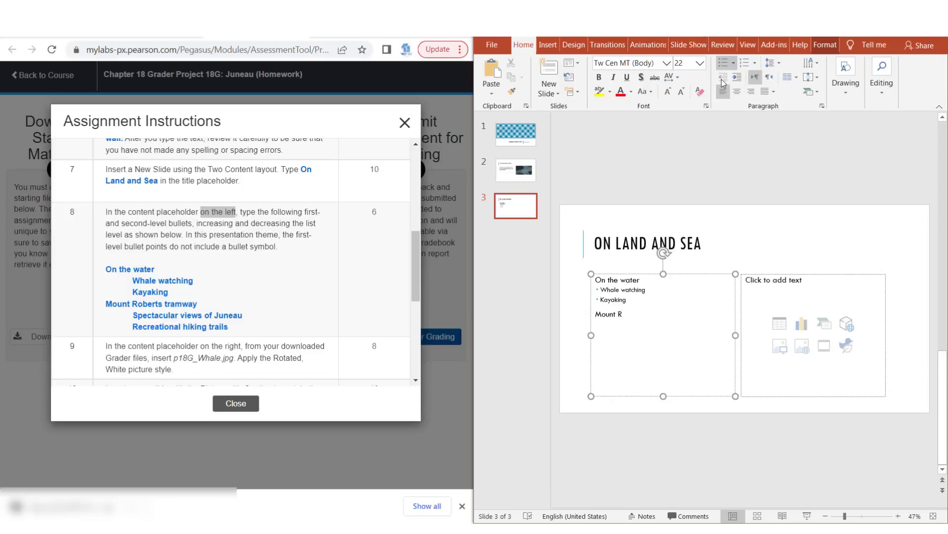
pyautogui.write('o')
pyautogui.write('berts tramway')
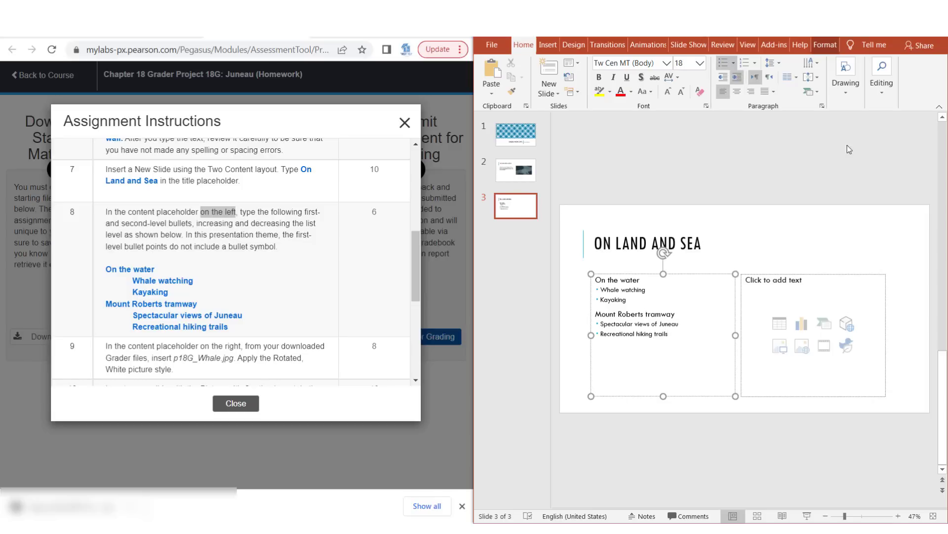
pyautogui.click(651, 205)
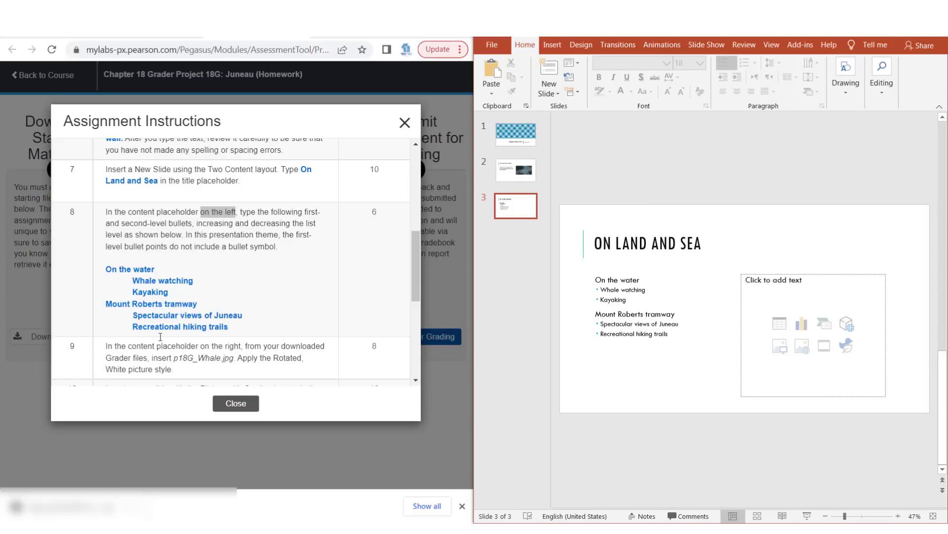
# Insert the p18G_Whale photo into slide 3's right content placeholder
pyautogui.moveTo(418, 291); pyautogui.dragTo(417, 320)
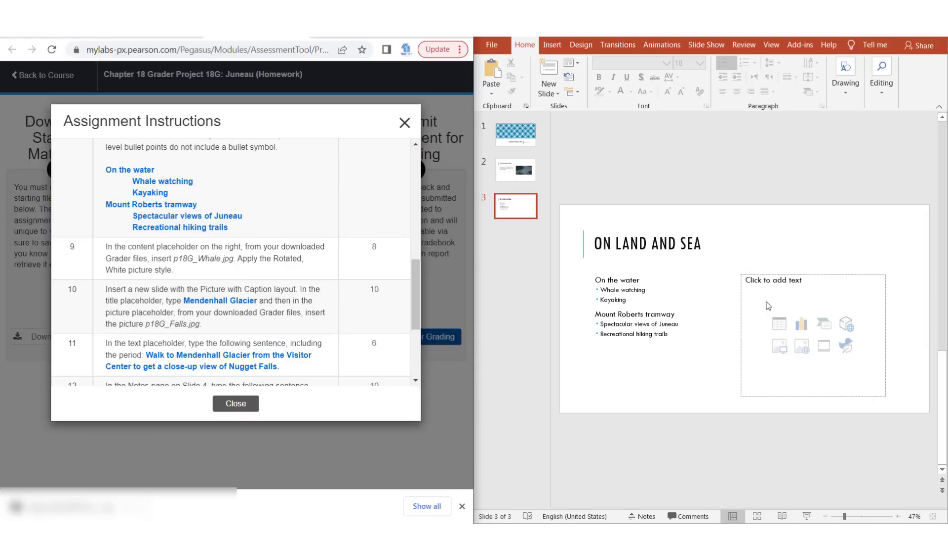
pyautogui.click(779, 348)
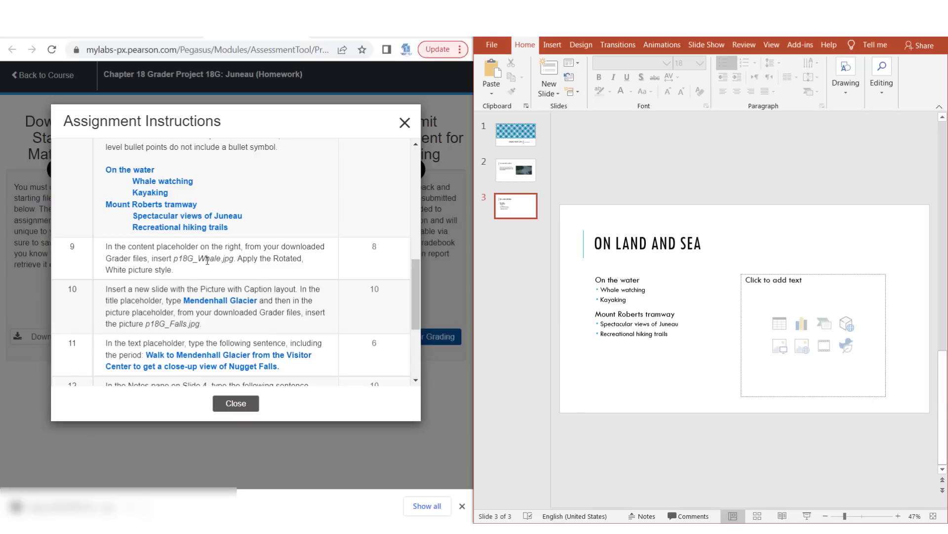
pyautogui.click(780, 347)
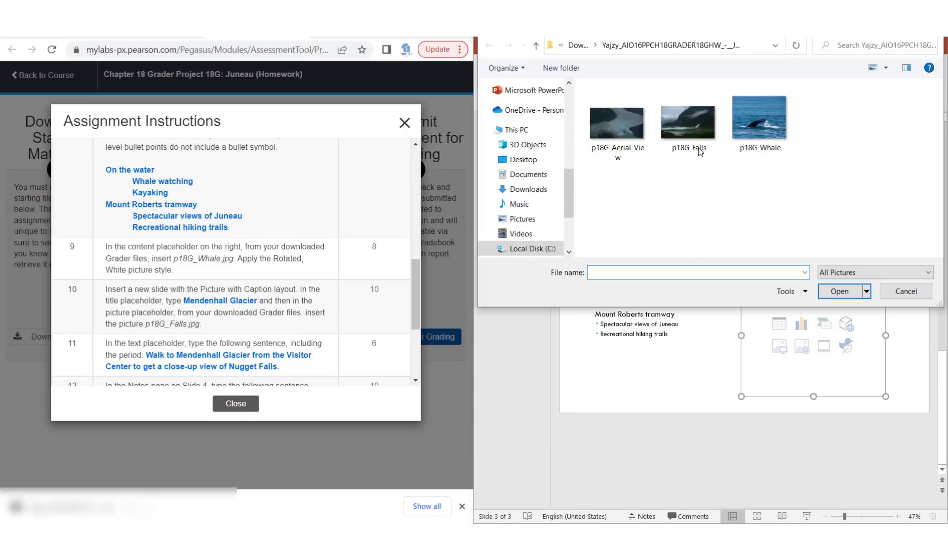
pyautogui.click(764, 130)
pyautogui.doubleClick(765, 129)
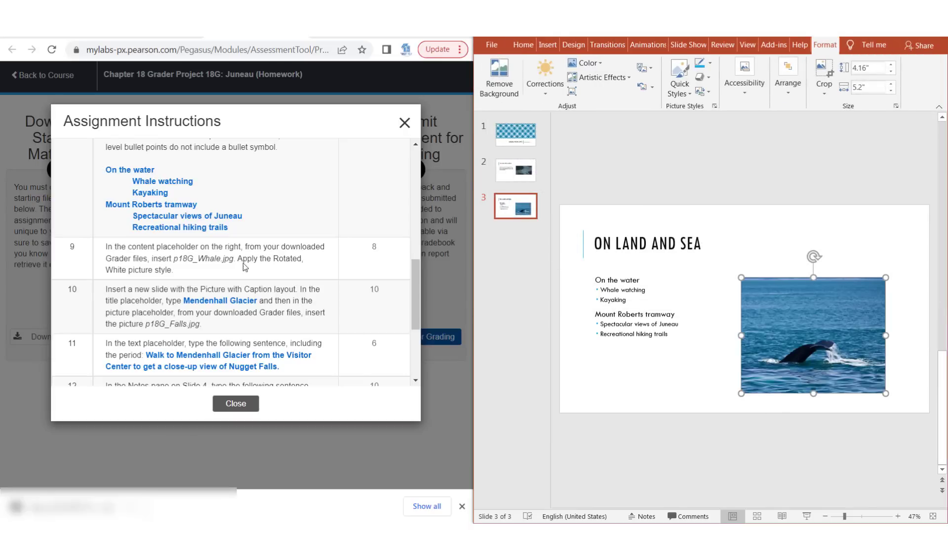
# Apply the Rotated, White quick style to the whale photo
pyautogui.moveTo(273, 258); pyautogui.dragTo(306, 273)
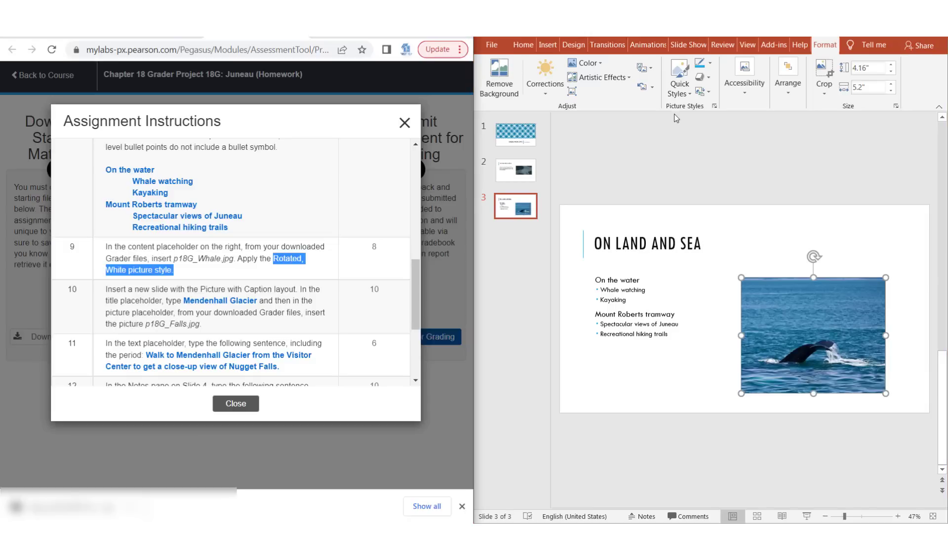
pyautogui.click(678, 90)
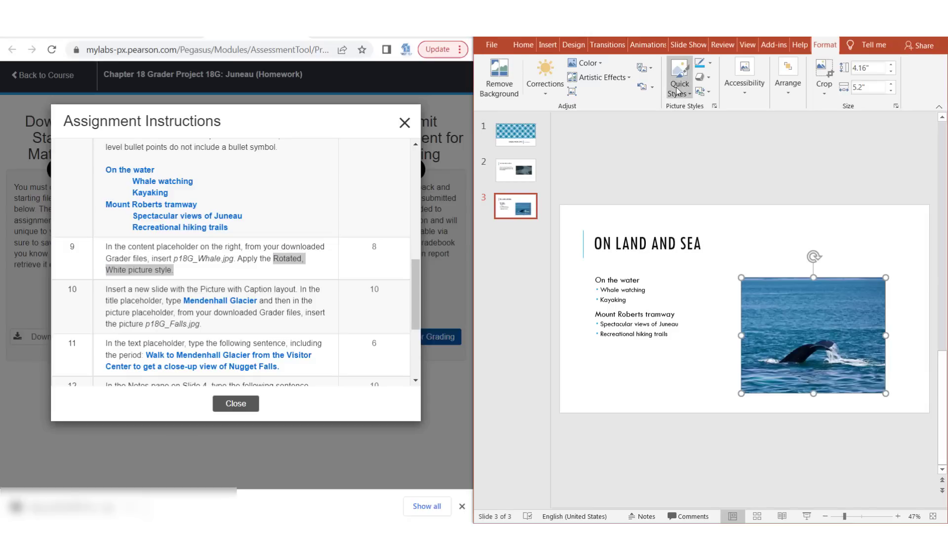
pyautogui.click(677, 91)
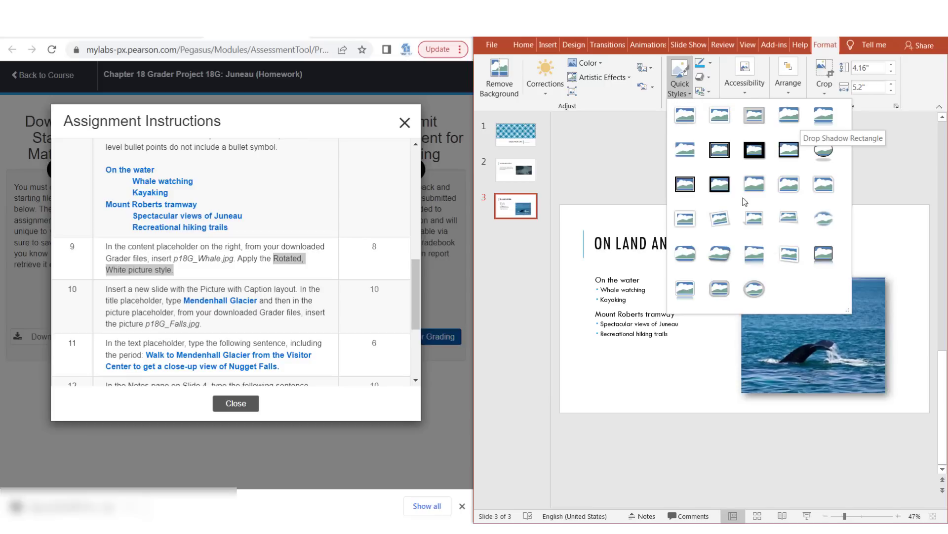
pyautogui.click(721, 222)
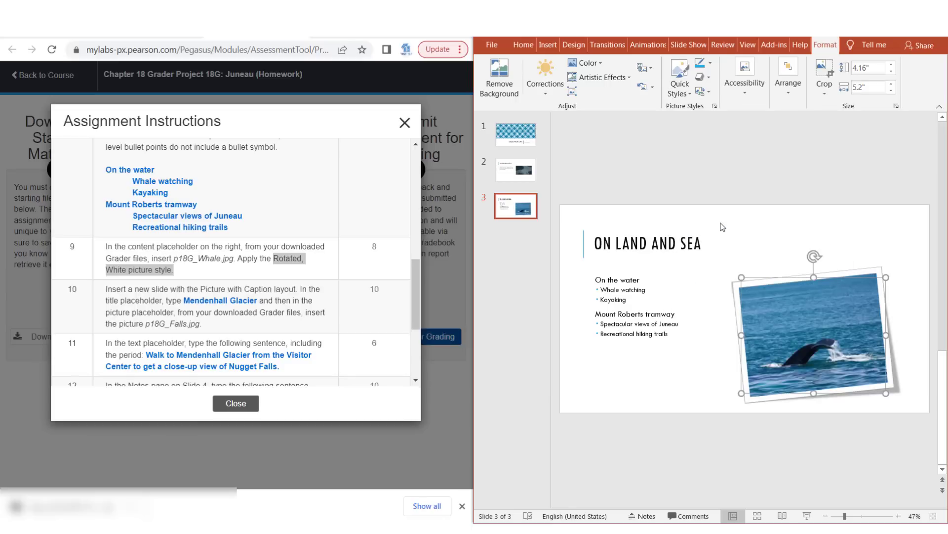
pyautogui.click(581, 189)
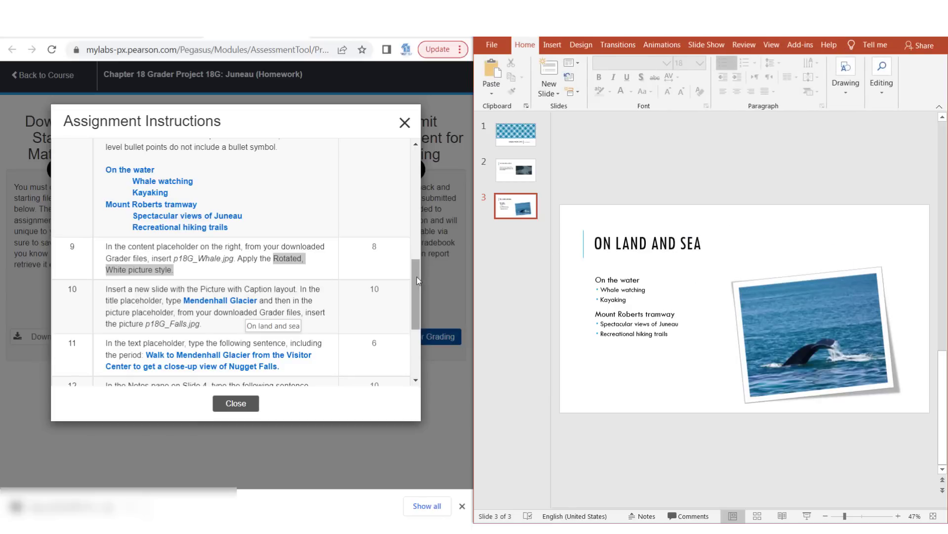
# Add slide 4 using the Picture with Caption layout from the New Slide gallery
pyautogui.moveTo(417, 280); pyautogui.dragTo(416, 320)
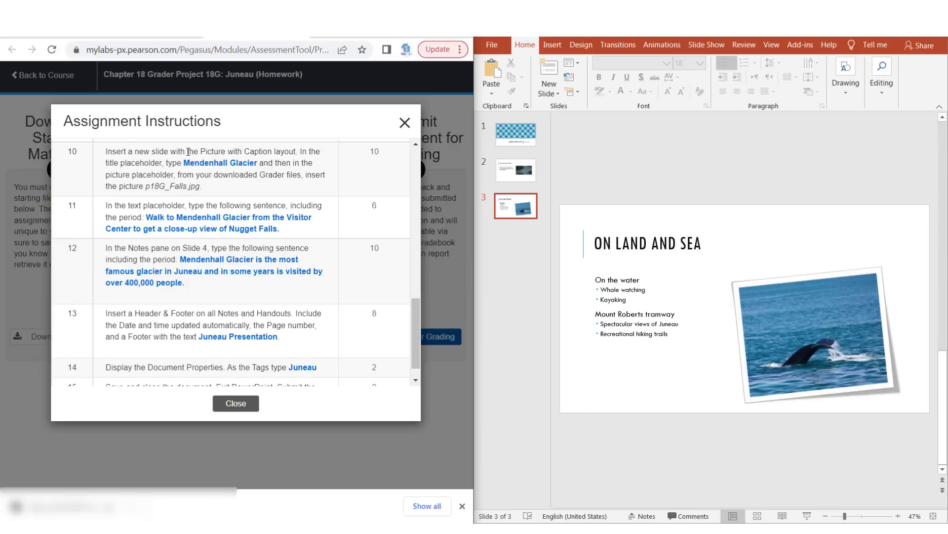
pyautogui.moveTo(187, 151); pyautogui.dragTo(289, 151)
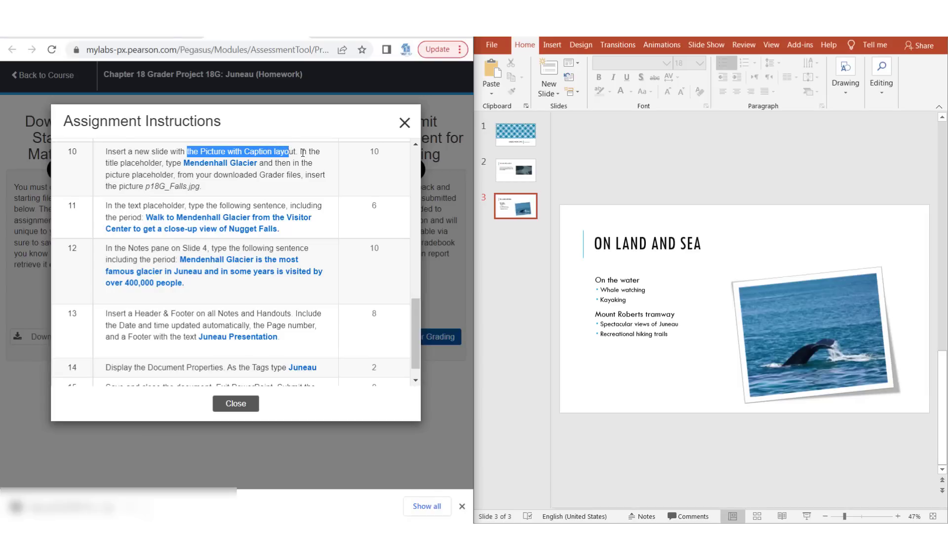
pyautogui.click(346, 138)
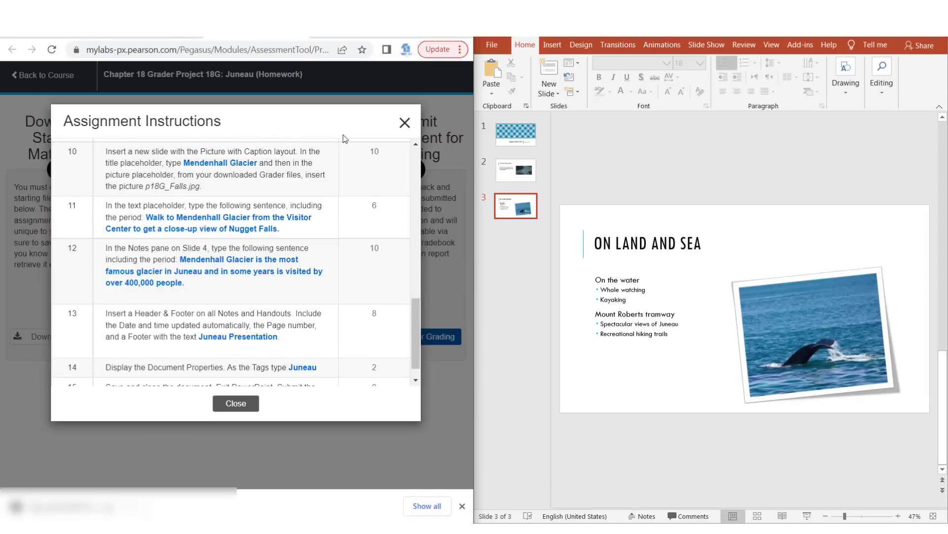
pyautogui.click(552, 96)
pyautogui.click(551, 94)
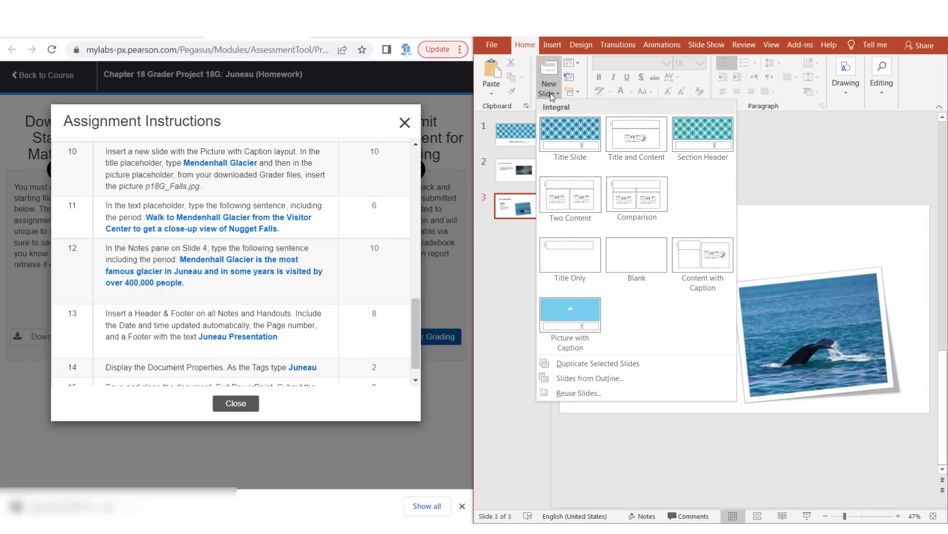
pyautogui.click(561, 320)
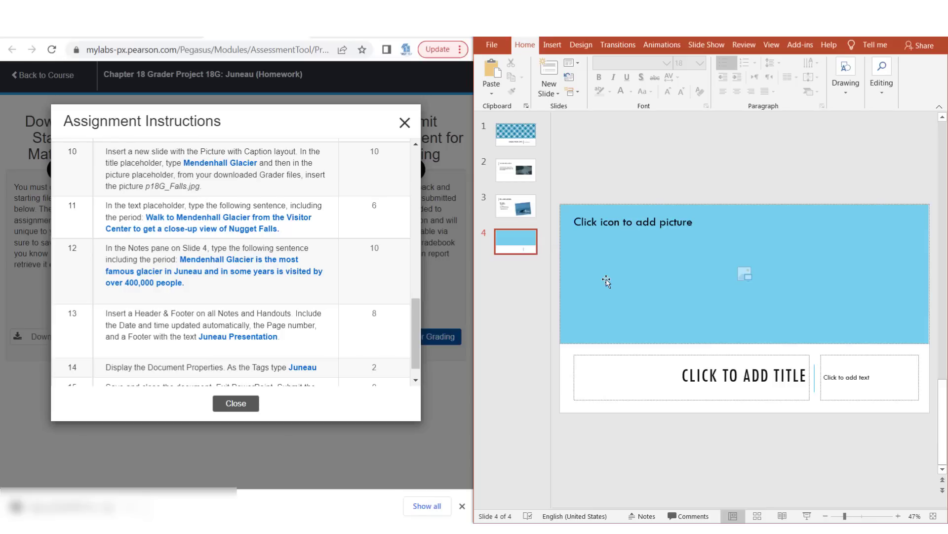
# Title slide 4 'Mendenhall Glacier' and fill its picture placeholder with p18G_Falls
pyautogui.click(715, 388)
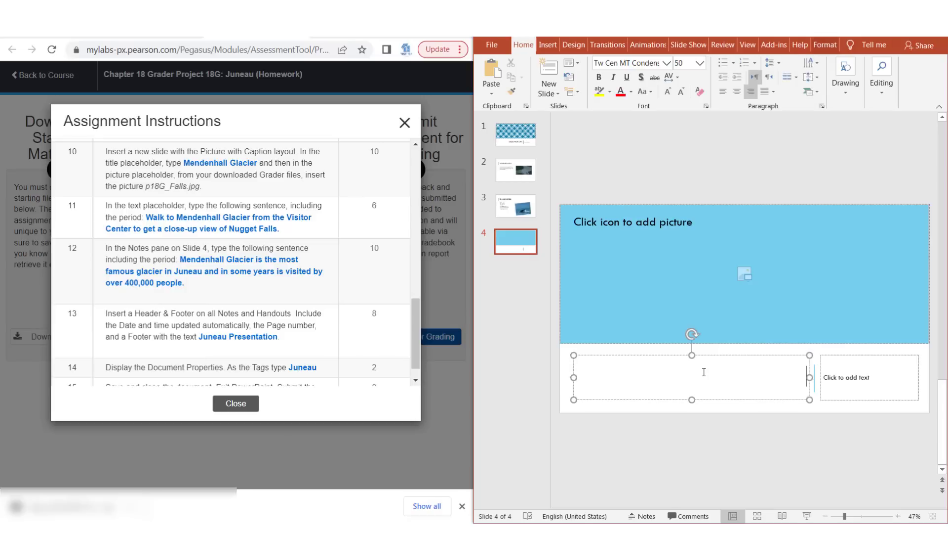
pyautogui.write('Me')
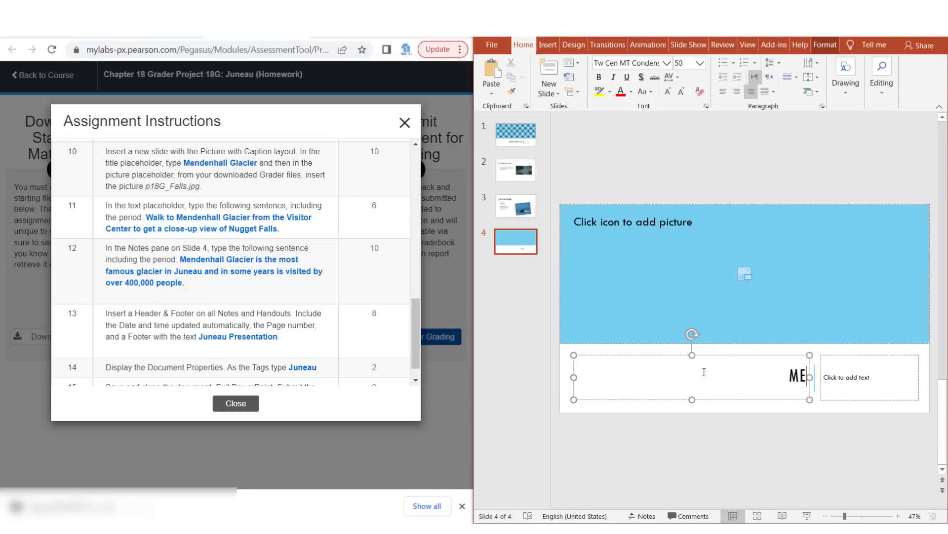
pyautogui.write('ndenhall Glacier')
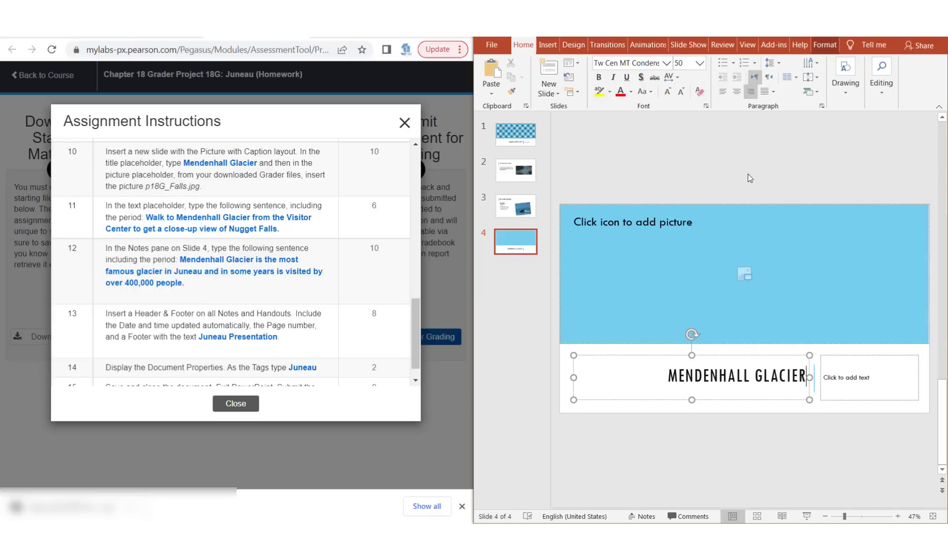
pyautogui.moveTo(170, 186); pyautogui.dragTo(187, 186)
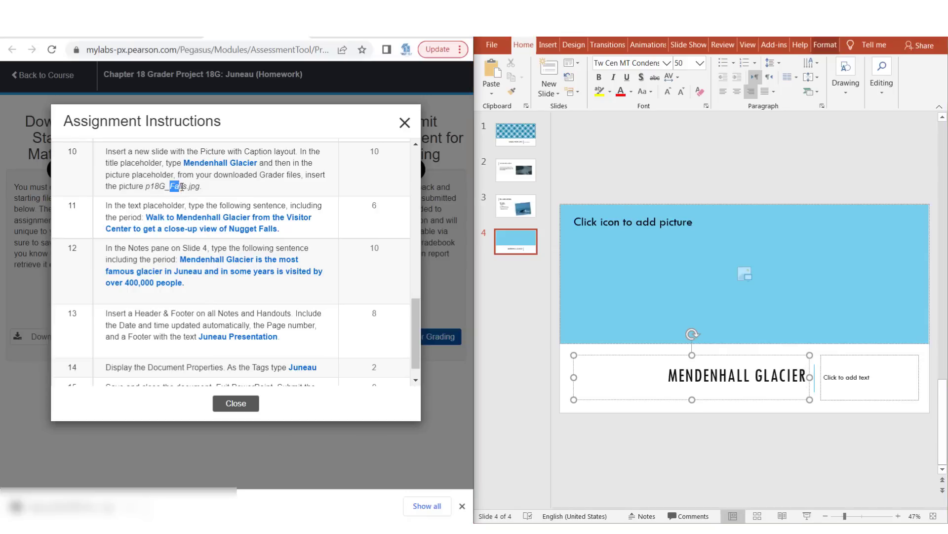
pyautogui.click(746, 275)
pyautogui.click(745, 274)
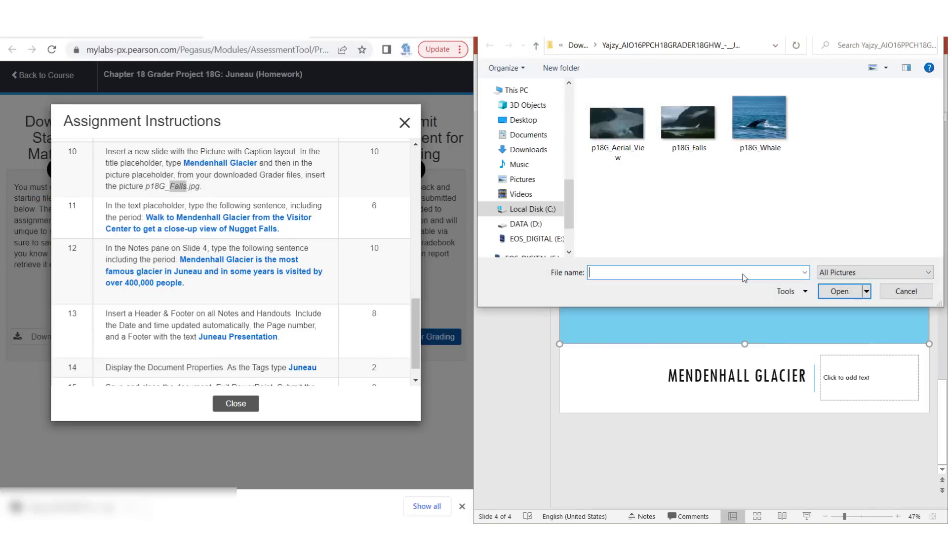
pyautogui.doubleClick(695, 115)
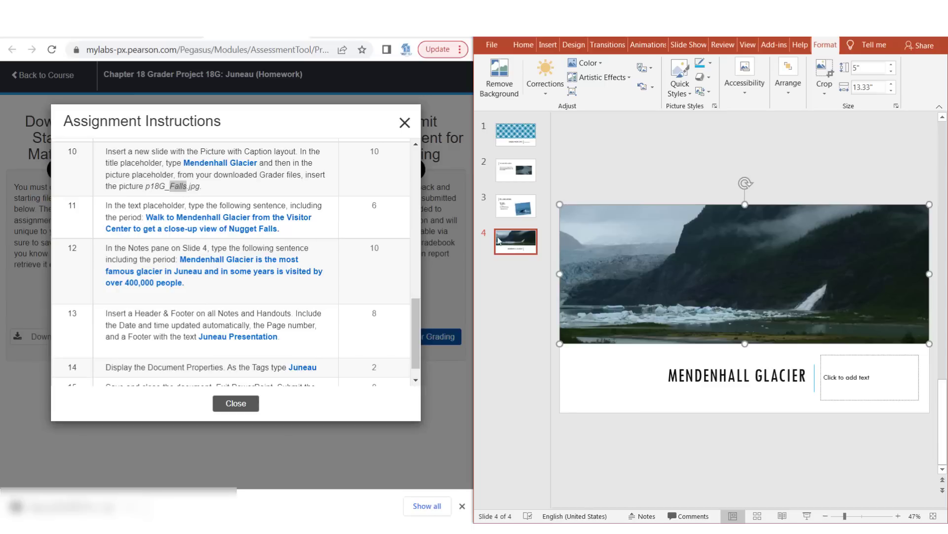
# Type the caption 'Walk to Mendenhall Glacier from the Visitor Center to get a close-up view of Nugget Falls.'
pyautogui.click(834, 379)
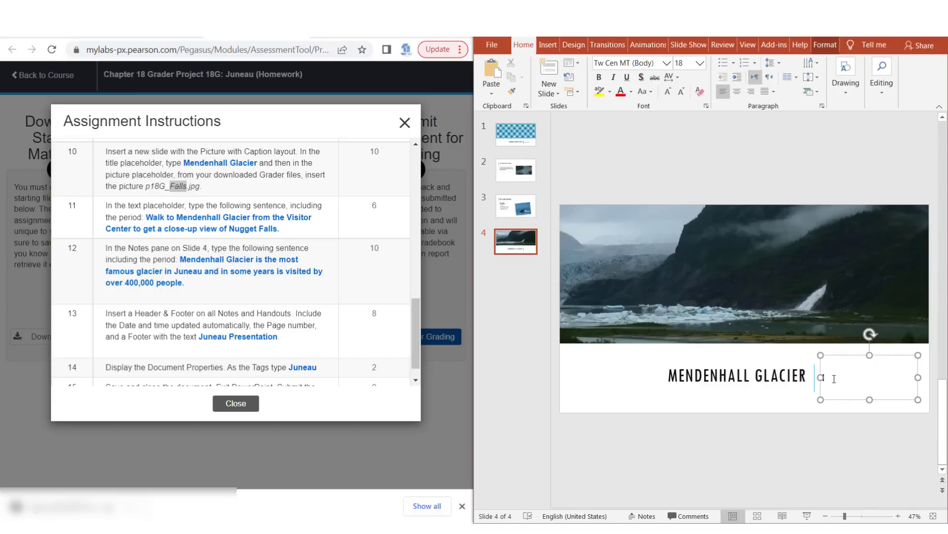
pyautogui.write('Wa')
pyautogui.write('lk')
pyautogui.click(856, 516)
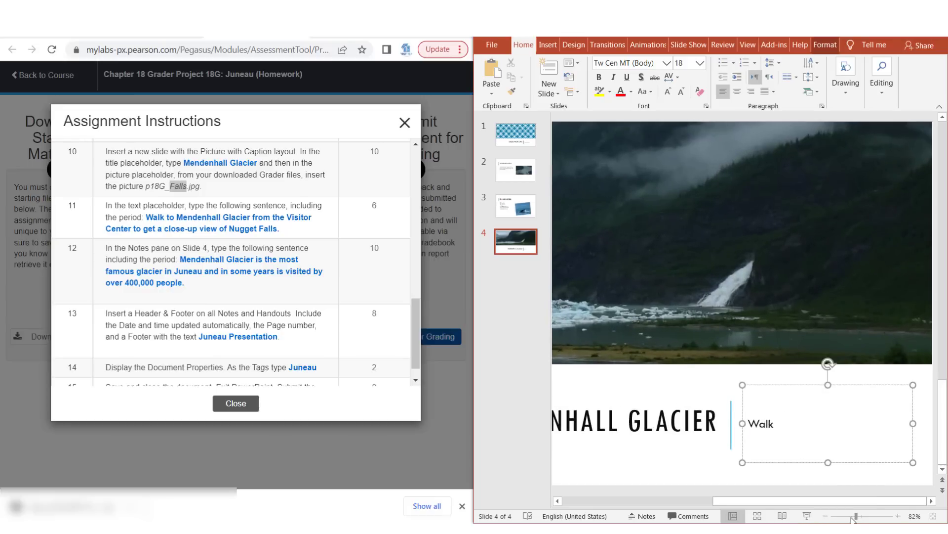
pyautogui.write(' to Mendenhall')
pyautogui.write(' Glacier from the Visitor')
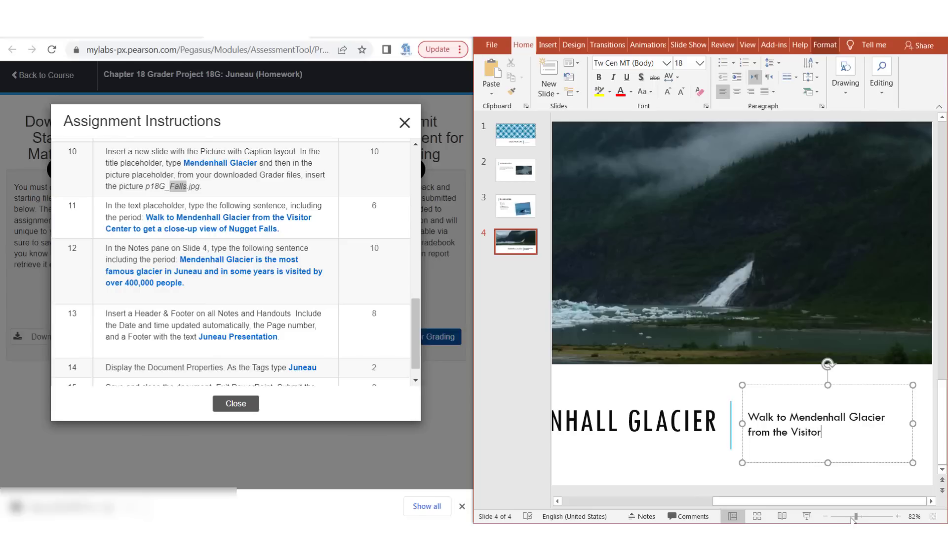
pyautogui.write(' Center to get a close')
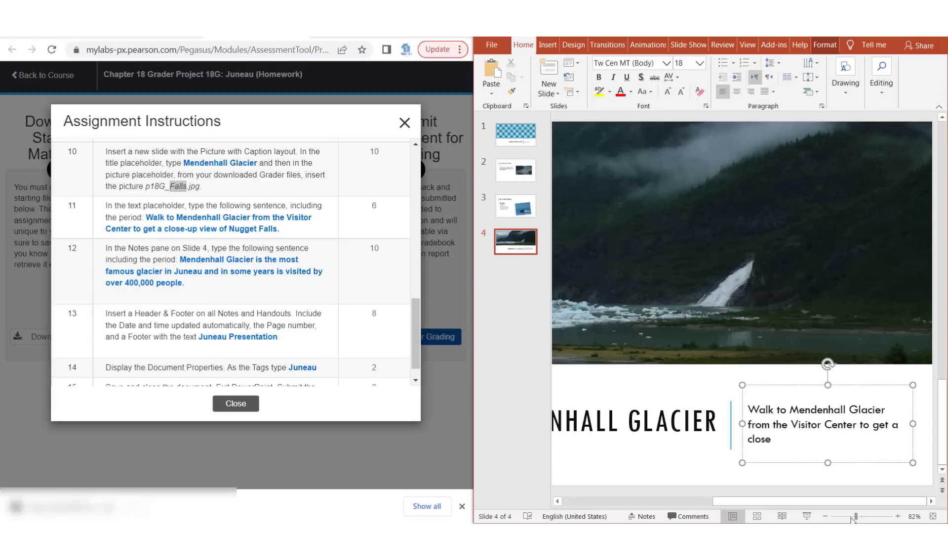
pyautogui.write('-up view of Nugge')
pyautogui.write('t Falls.')
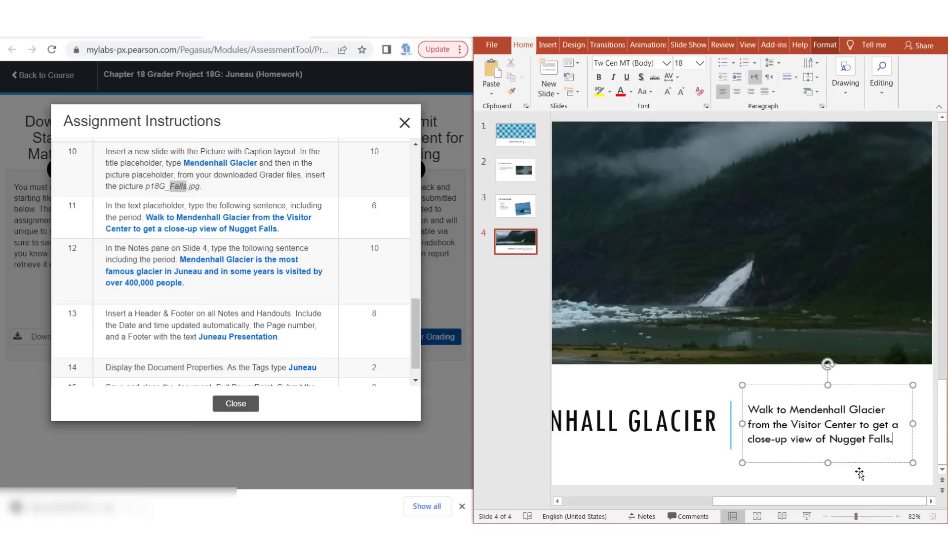
pyautogui.click(860, 515)
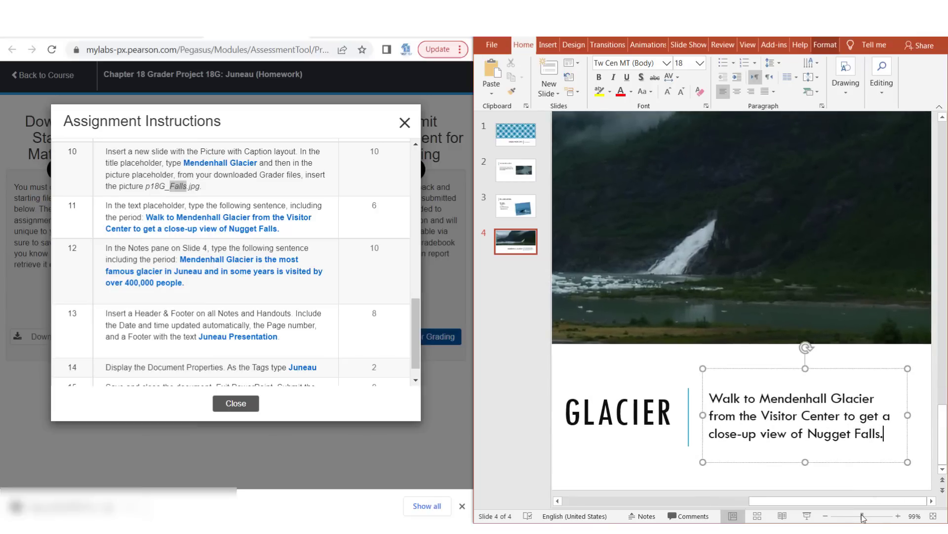
pyautogui.moveTo(860, 516); pyautogui.dragTo(844, 518)
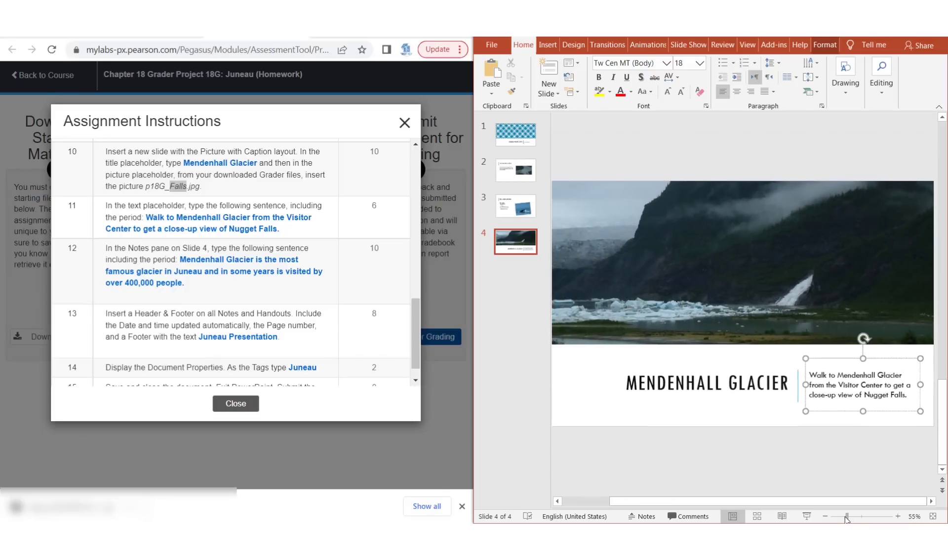
pyautogui.click(820, 466)
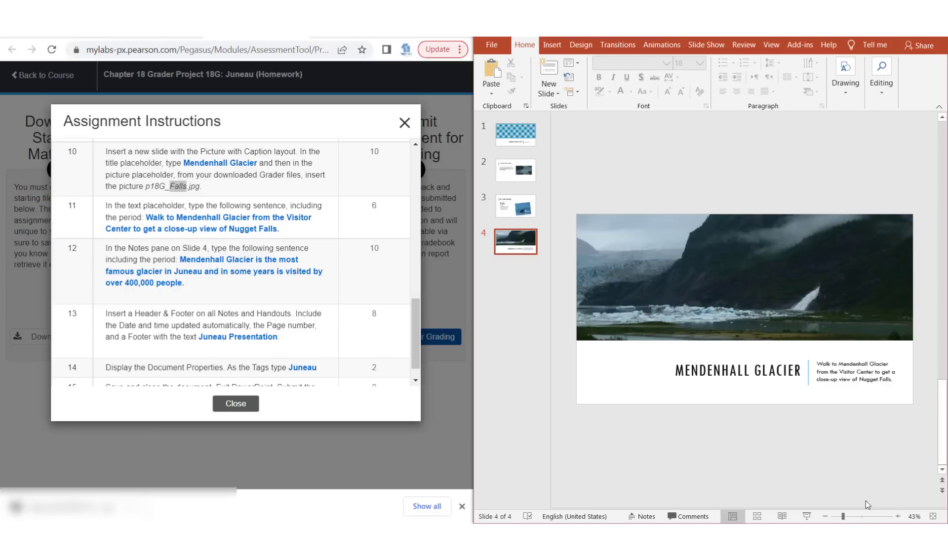
pyautogui.moveTo(844, 515); pyautogui.dragTo(845, 518)
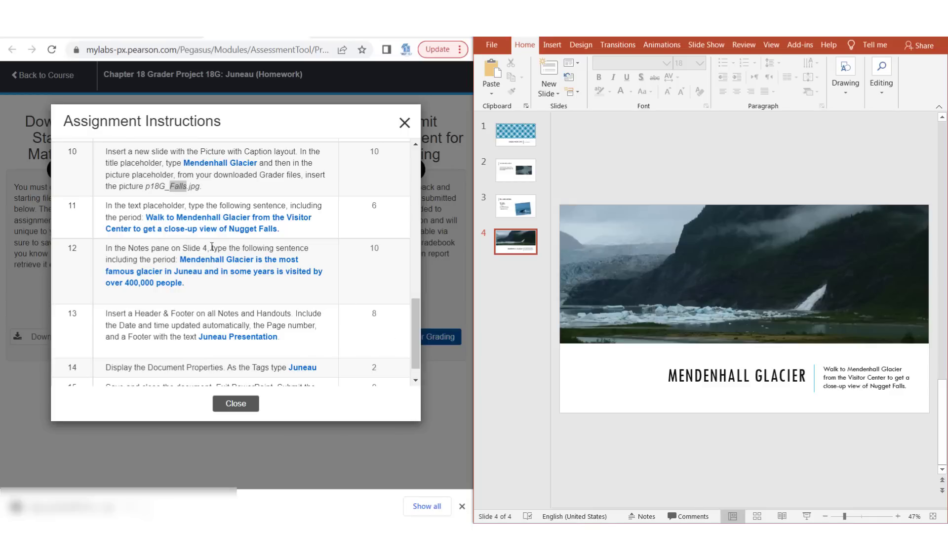
pyautogui.click(517, 248)
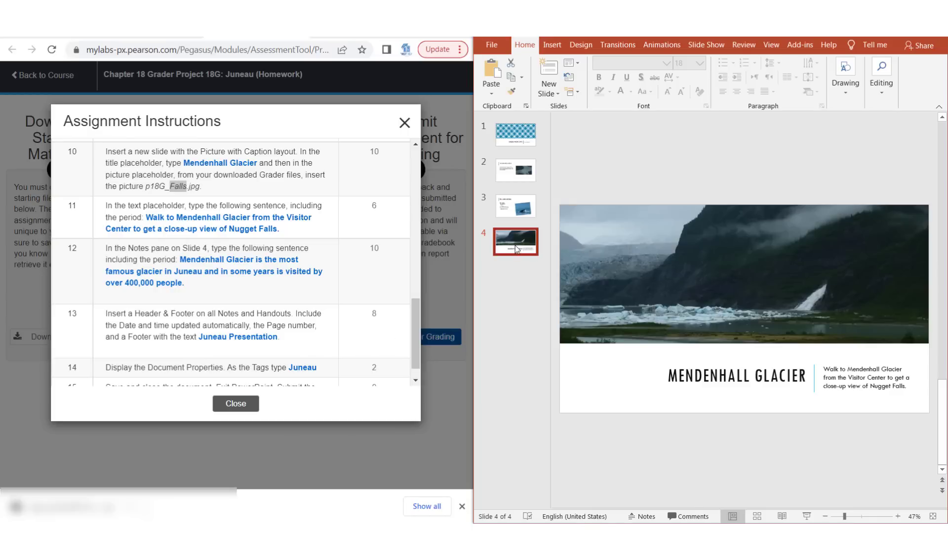
# Write slide 4's note: Mendenhall Glacier is Juneau's most famous glacier, visited by over 400,000 some years
pyautogui.click(645, 516)
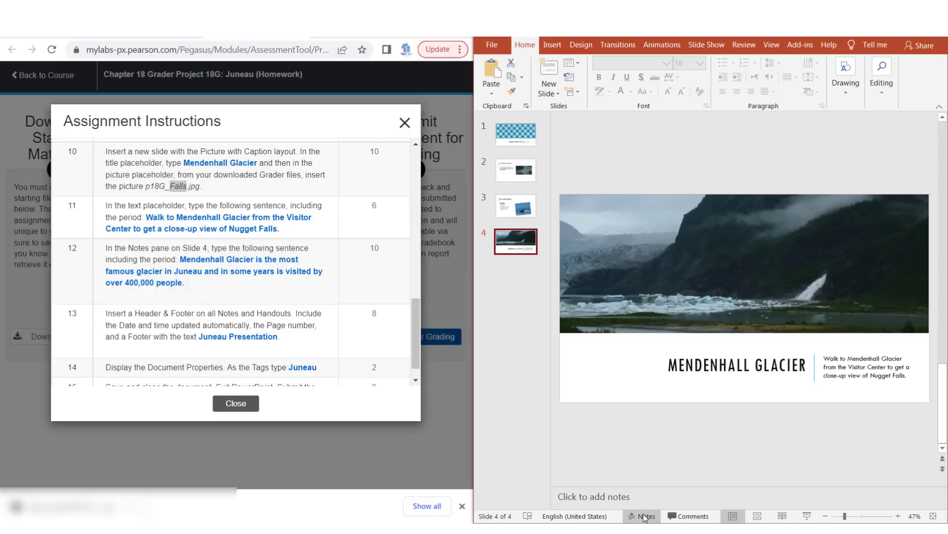
pyautogui.click(574, 497)
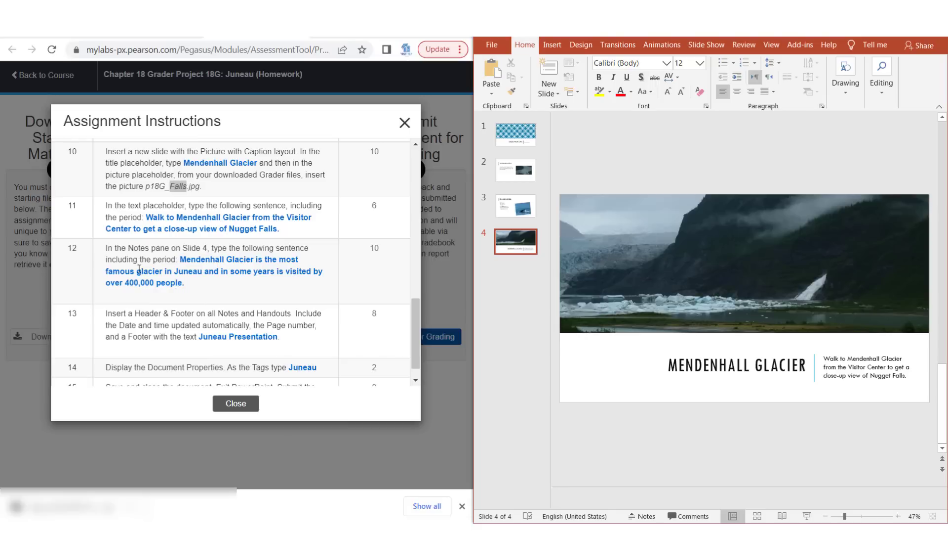
pyautogui.moveTo(106, 259); pyautogui.dragTo(177, 262)
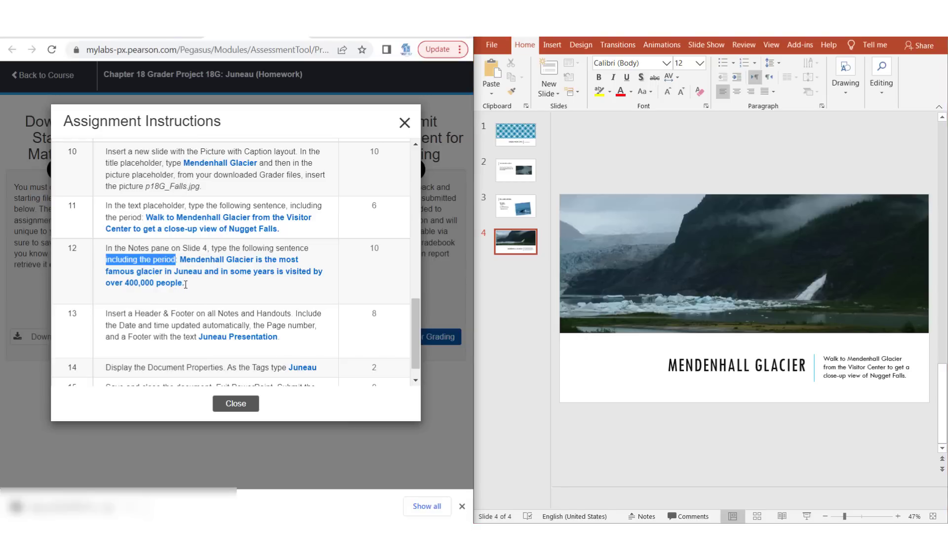
pyautogui.click(187, 284)
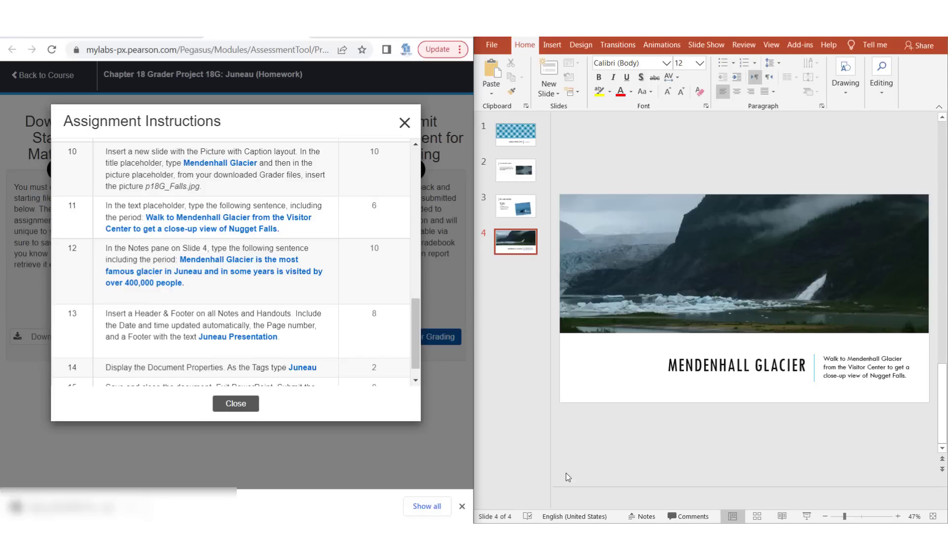
pyautogui.click(601, 496)
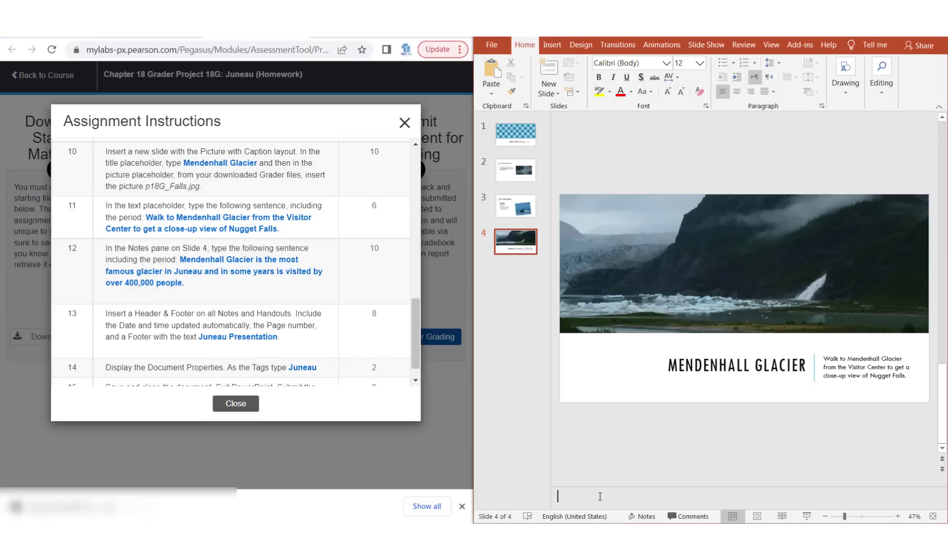
pyautogui.write('Mendenhall G')
pyautogui.write('lacier is the most f')
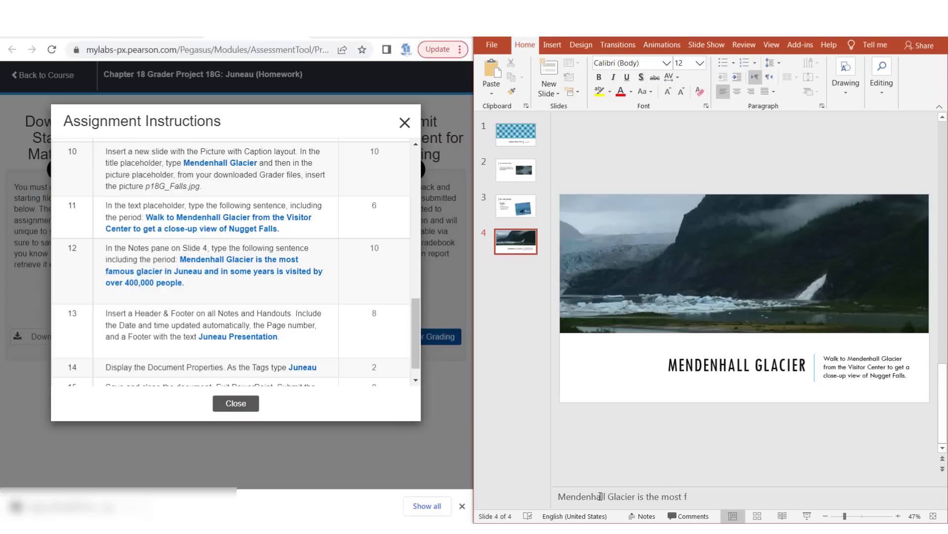
pyautogui.write('amous glacier in J')
pyautogui.write('uneau and in some yea')
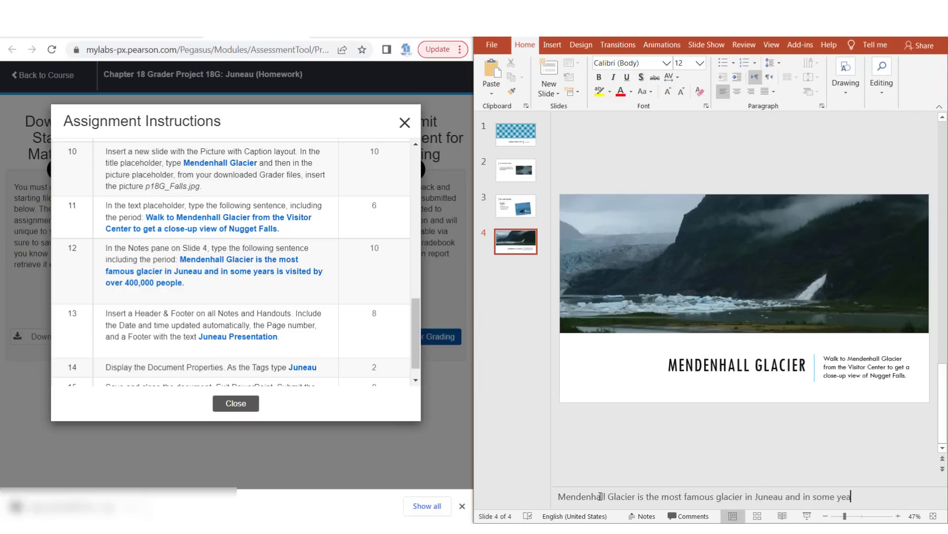
pyautogui.write('rs is visited by over 400')
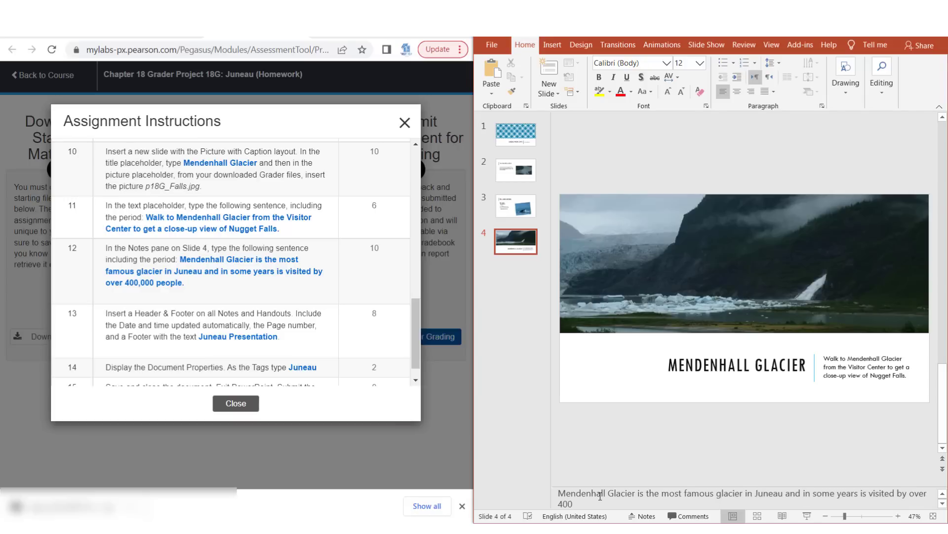
pyautogui.write(',000 people.')
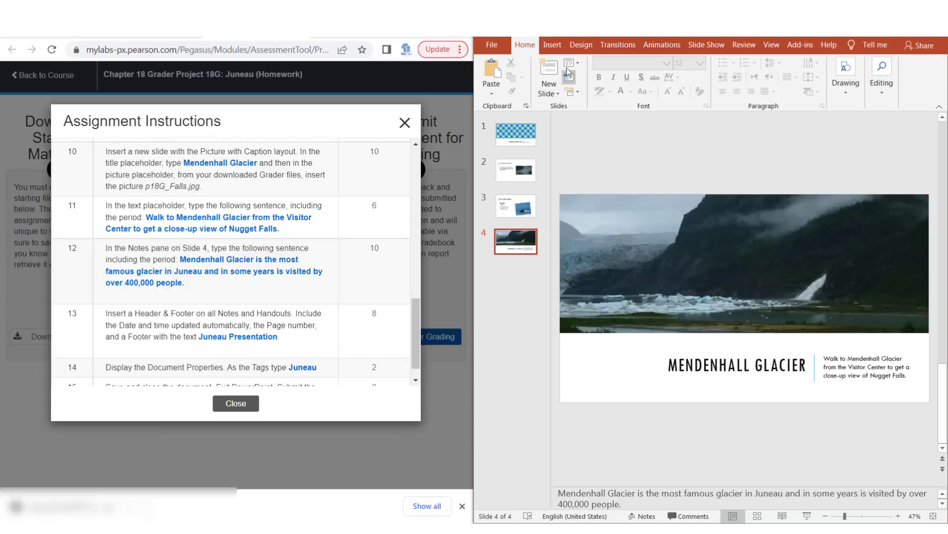
# Open the Insert tab's Header & Footer dialog on its Notes and Handouts page
pyautogui.click(553, 44)
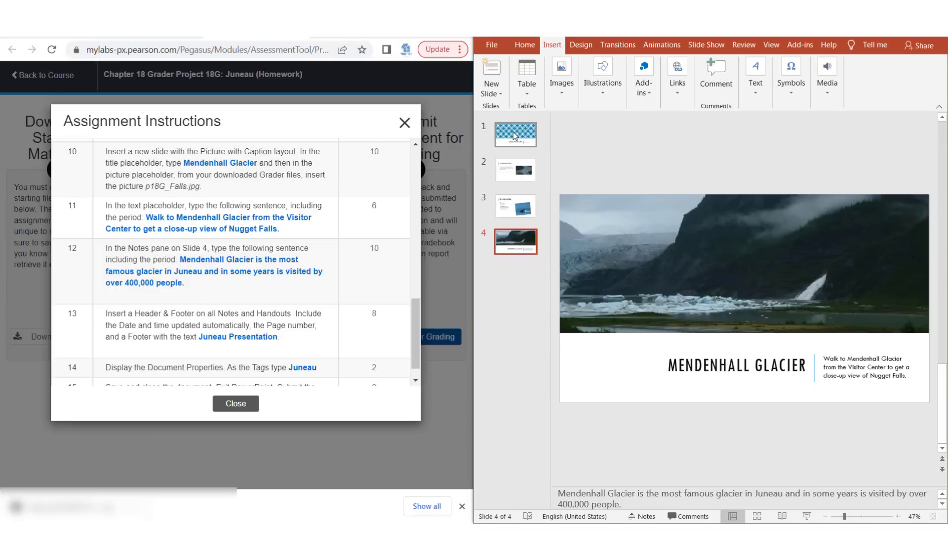
pyautogui.moveTo(474, 139); pyautogui.dragTo(289, 134)
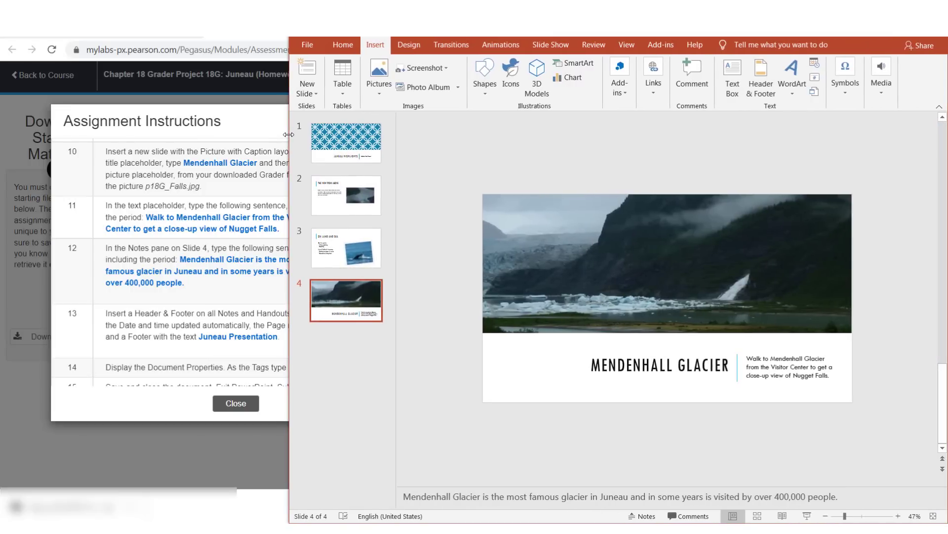
pyautogui.click(762, 88)
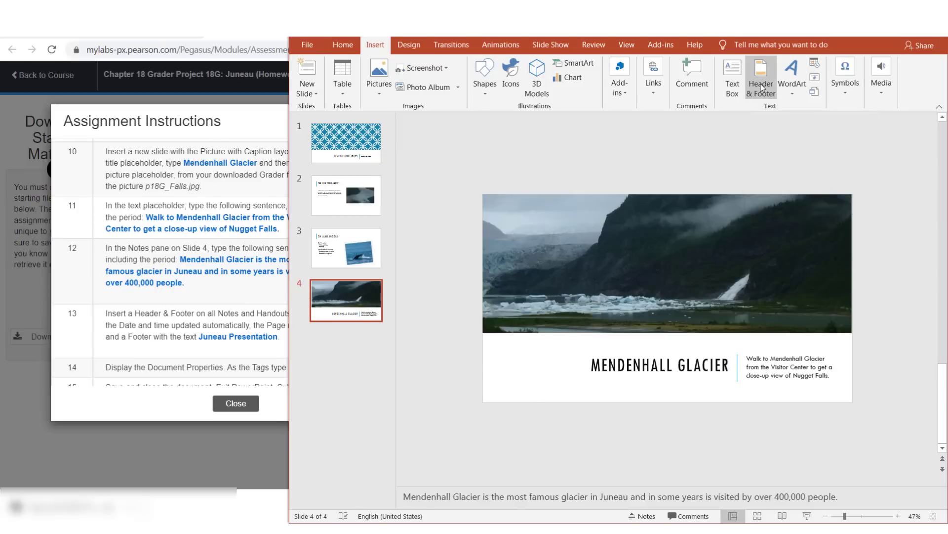
pyautogui.click(568, 172)
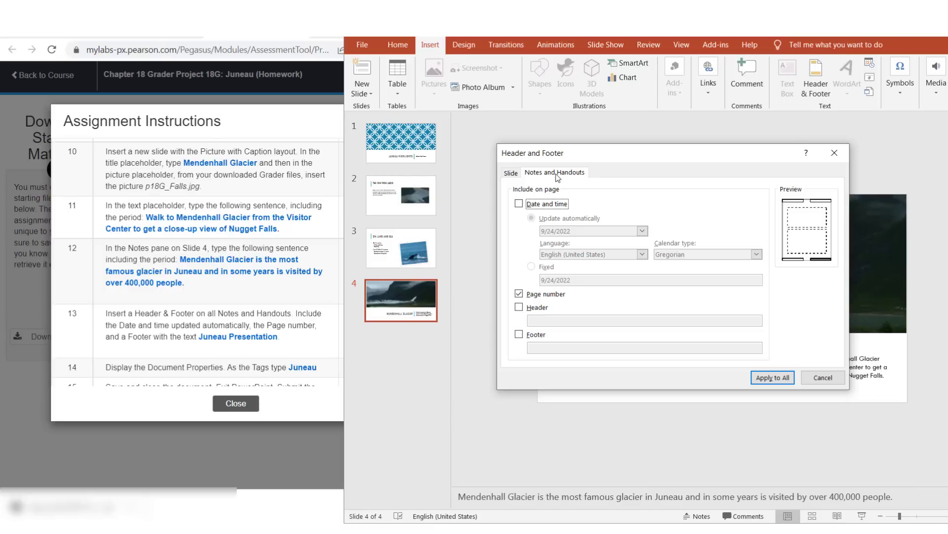
# Apply an auto-updating date, page numbers and footer 'Juneau Presentation' to all notes and handouts
pyautogui.click(548, 208)
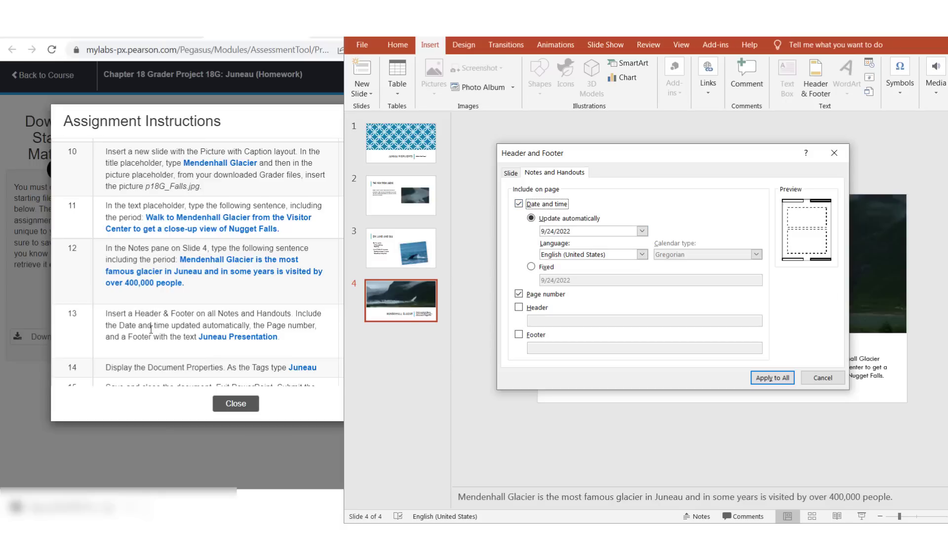
pyautogui.moveTo(119, 325); pyautogui.dragTo(207, 326)
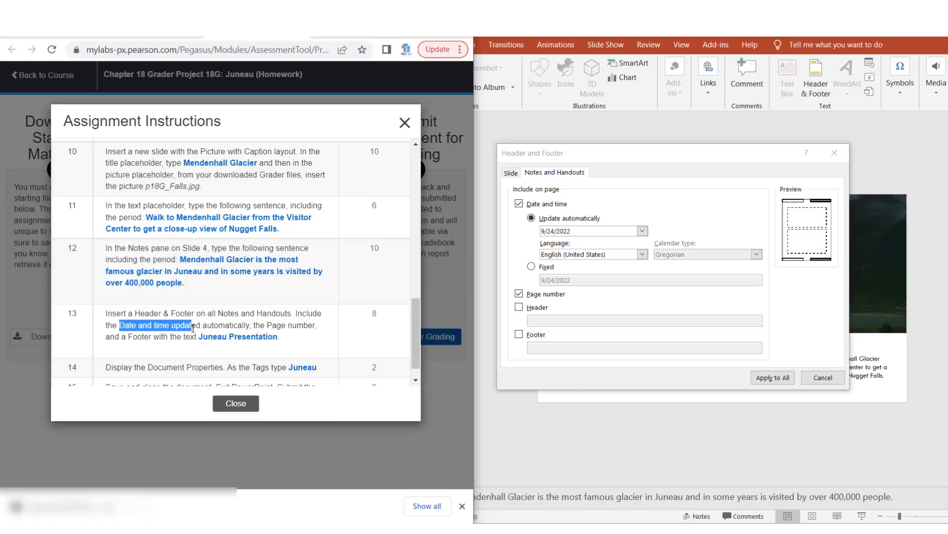
pyautogui.moveTo(207, 326); pyautogui.dragTo(313, 328)
pyautogui.click(272, 327)
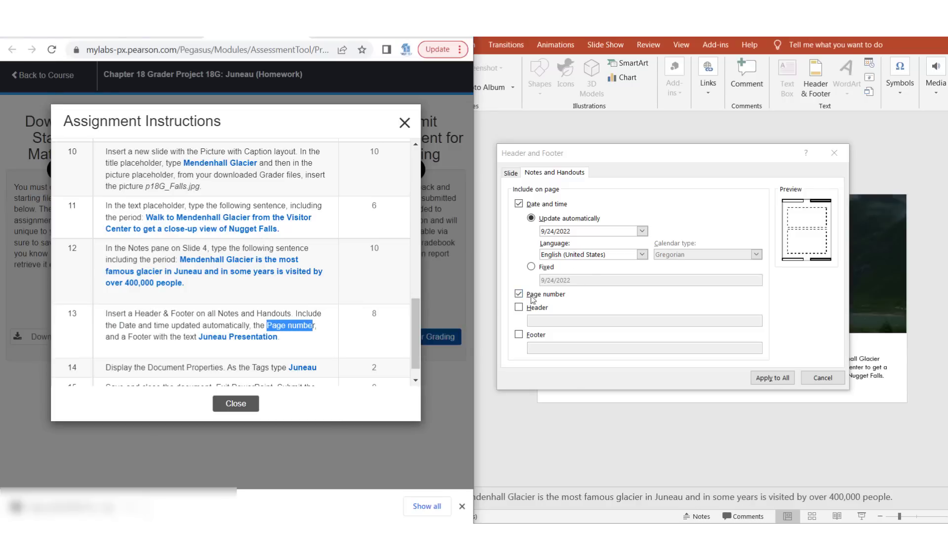
pyautogui.click(108, 338)
pyautogui.moveTo(107, 338); pyautogui.dragTo(193, 342)
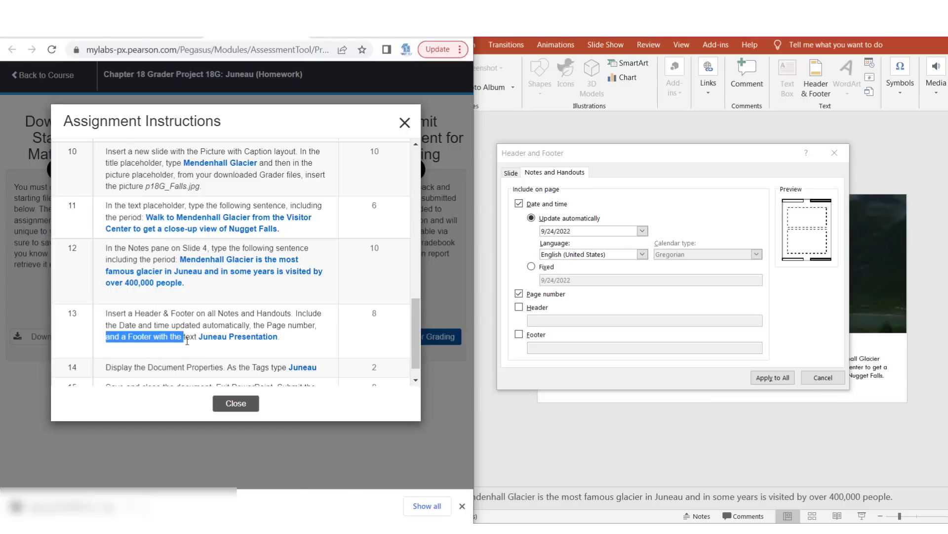
pyautogui.click(518, 335)
pyautogui.click(547, 348)
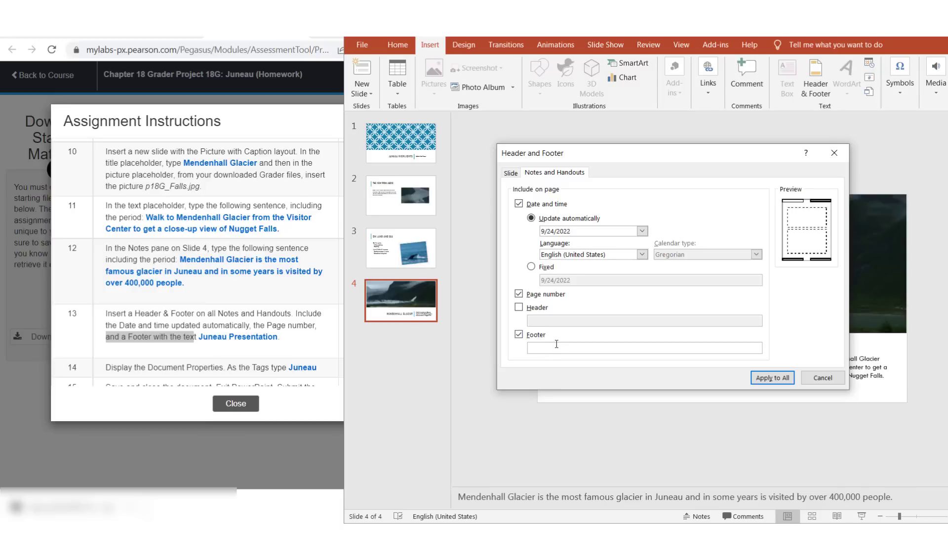
pyautogui.write('J')
pyautogui.write('uneau')
pyautogui.write(' Presentation')
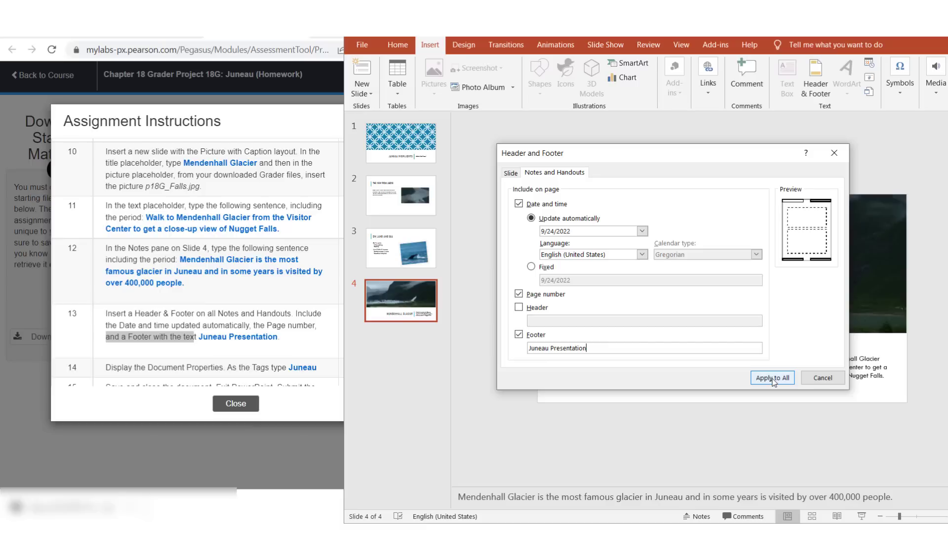
pyautogui.click(774, 382)
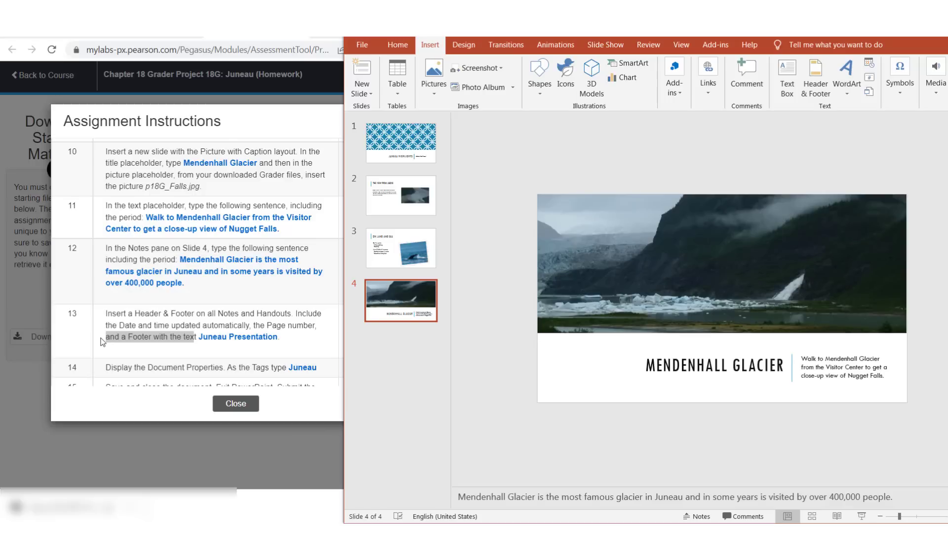
pyautogui.click(98, 339)
pyautogui.scroll(-1, 97, 339)
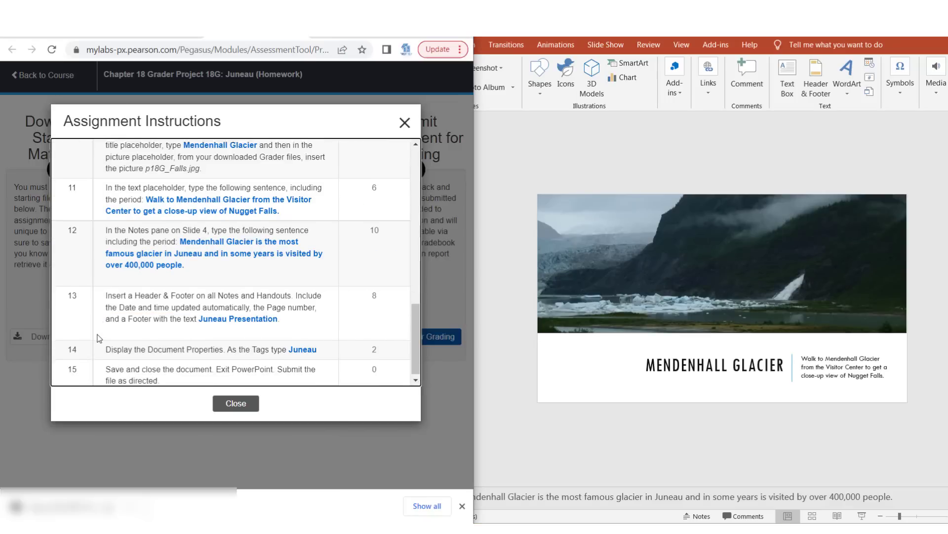
pyautogui.scroll(-1, 98, 339)
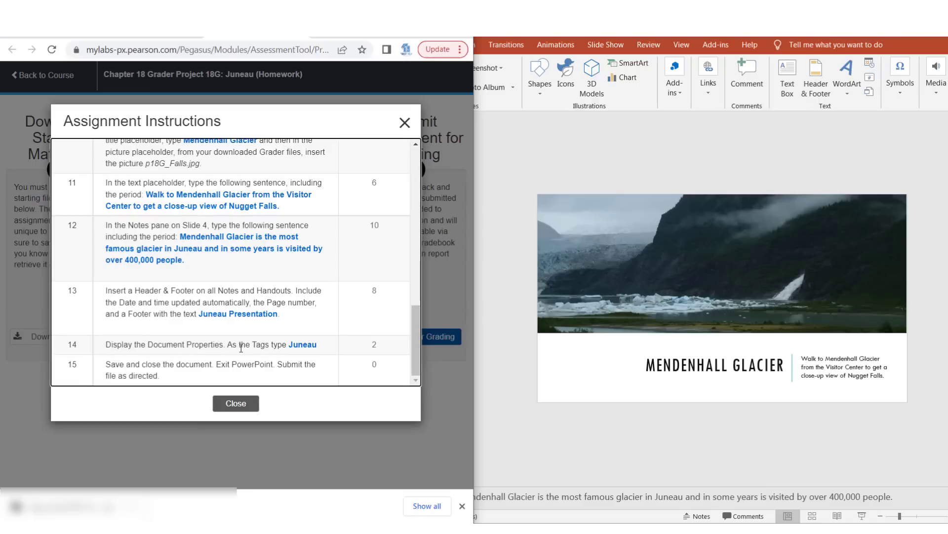
pyautogui.doubleClick(224, 345)
pyautogui.moveTo(236, 347); pyautogui.dragTo(267, 347)
pyautogui.click(311, 337)
pyautogui.click(484, 114)
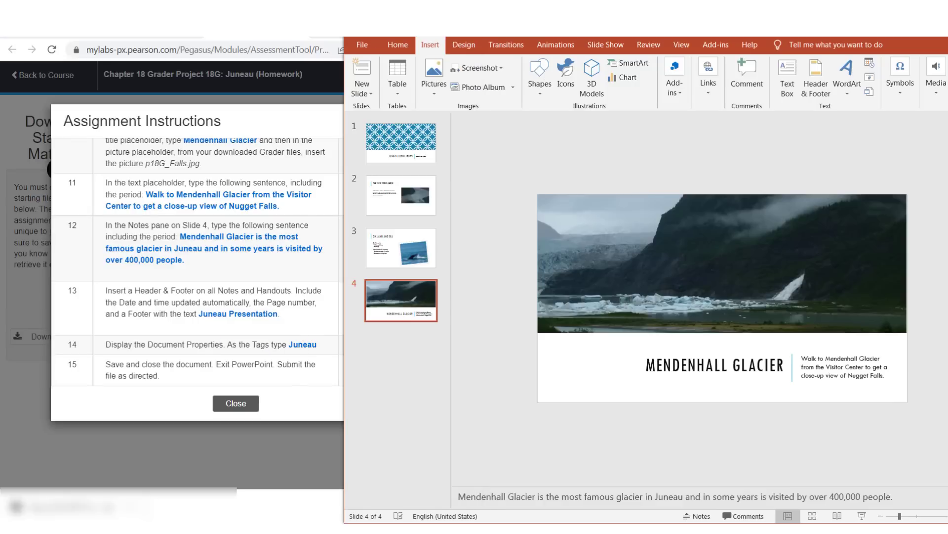
# Add the tag 'Juneau' to the presentation's properties on the File Info page
pyautogui.click(376, 45)
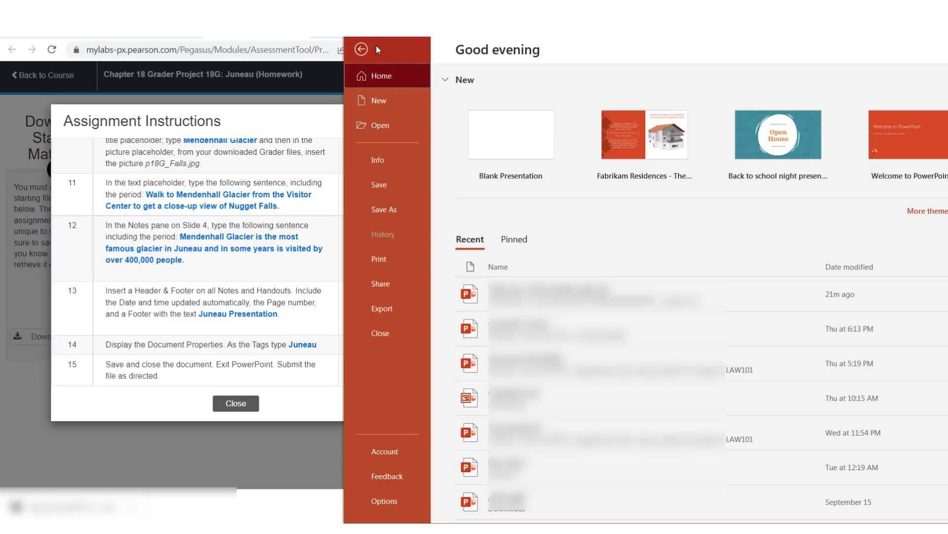
pyautogui.click(392, 167)
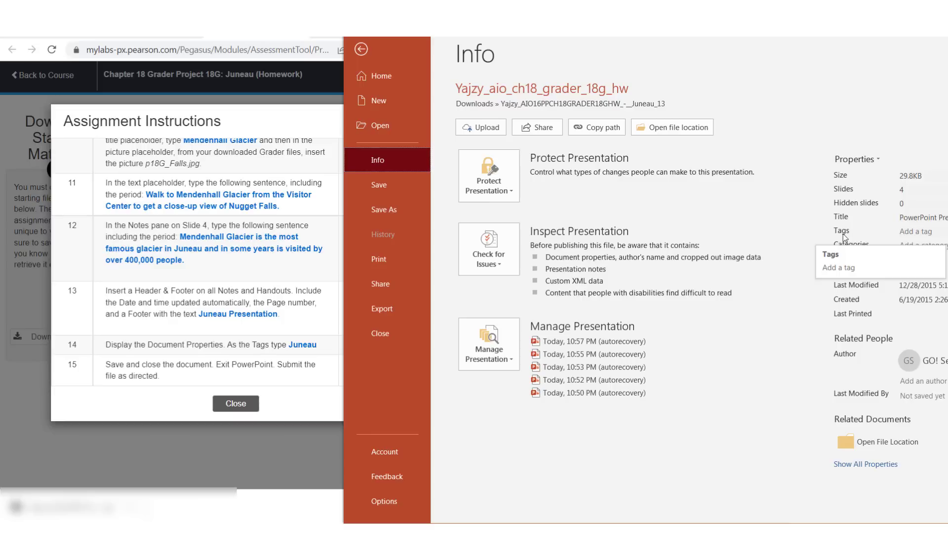
pyautogui.click(907, 233)
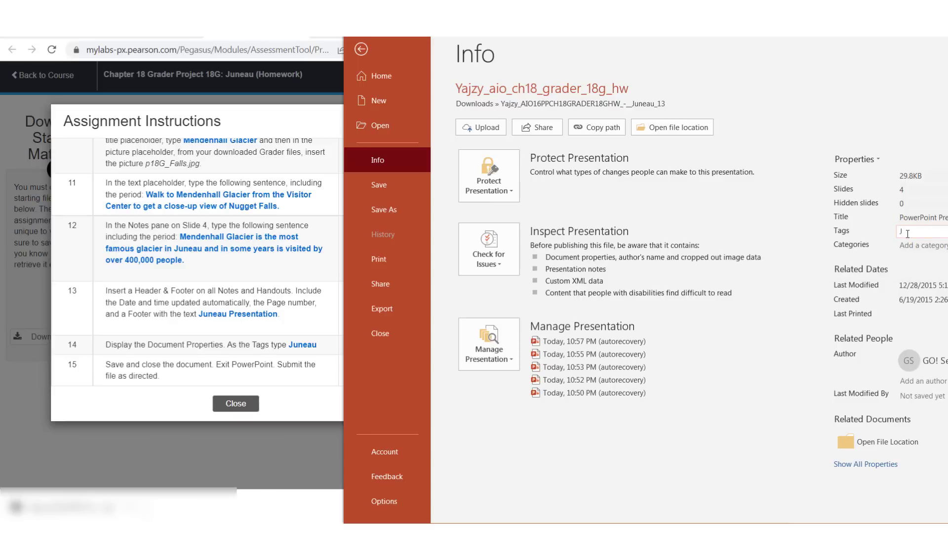
pyautogui.write('Jun')
pyautogui.write('eau')
pyautogui.click(826, 241)
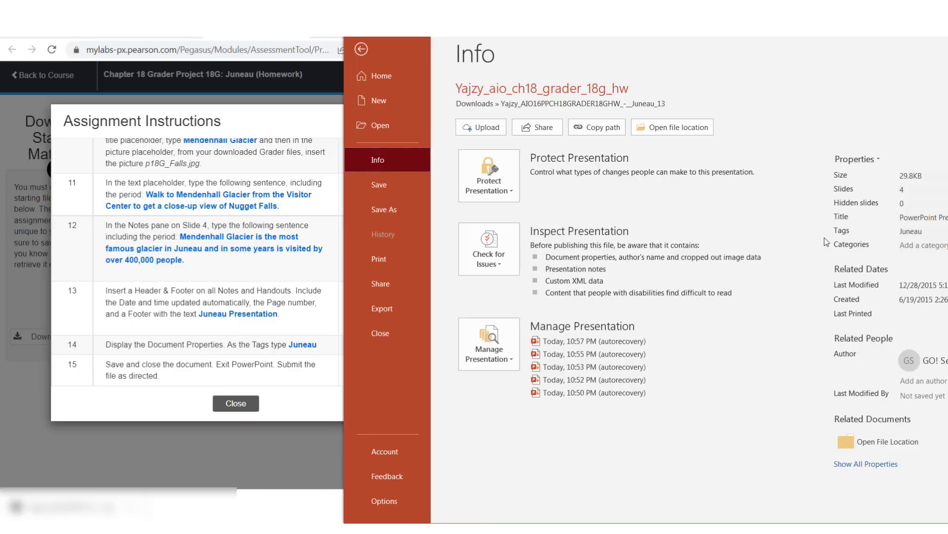
# Save and close the presentation, dismiss the assignment instructions, and exit PowerPoint
pyautogui.click(380, 186)
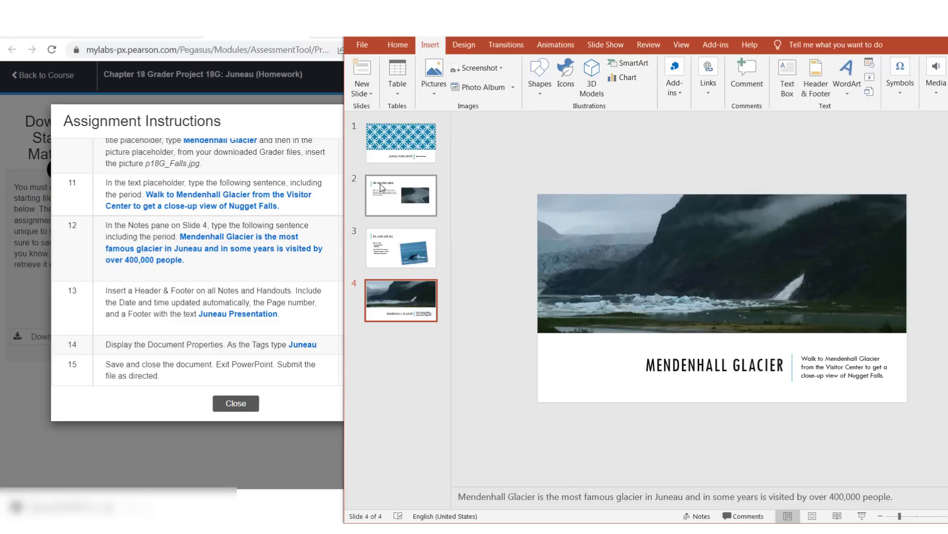
pyautogui.click(357, 44)
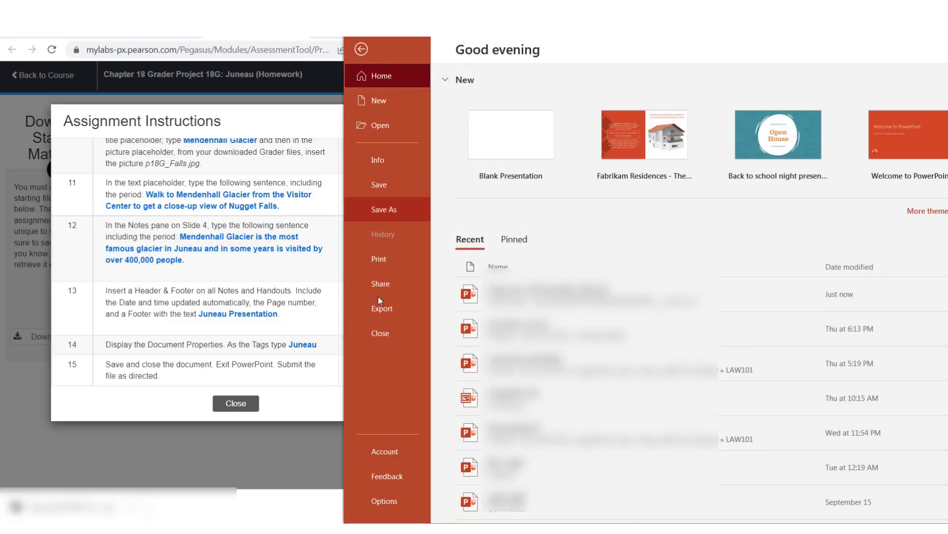
pyautogui.click(387, 343)
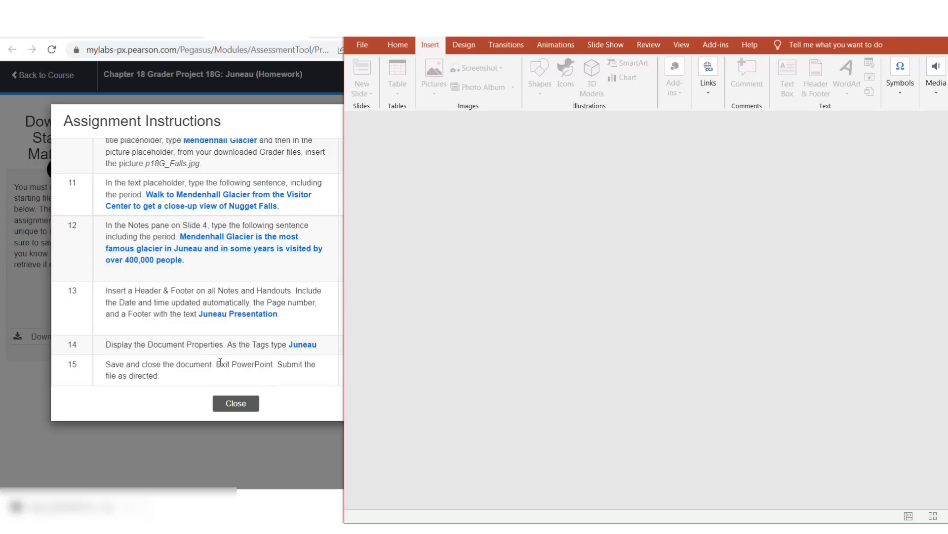
pyautogui.moveTo(215, 364); pyautogui.dragTo(278, 365)
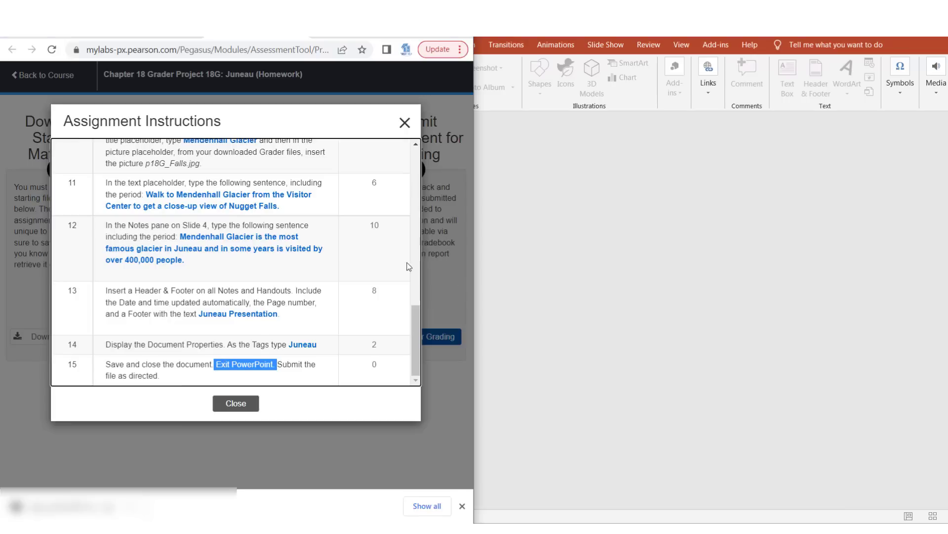
pyautogui.click(231, 410)
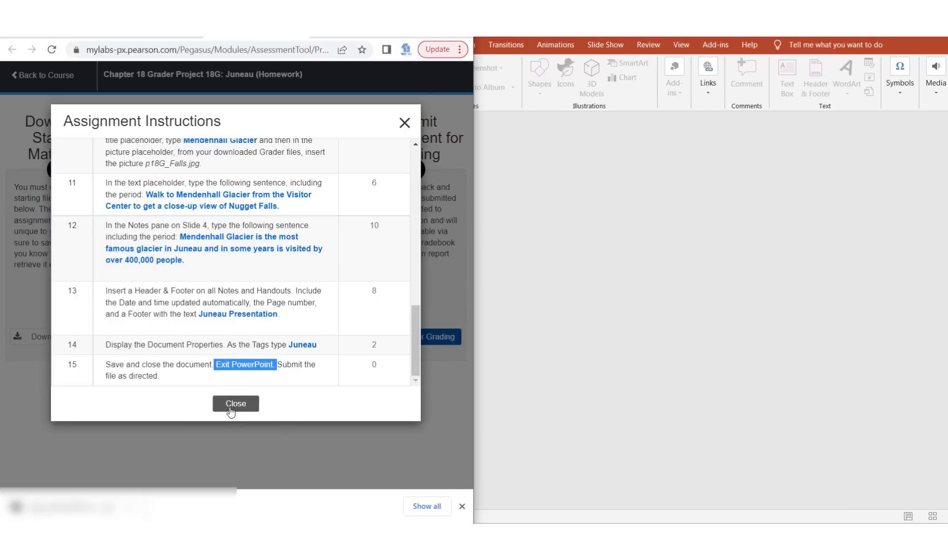
pyautogui.click(578, 260)
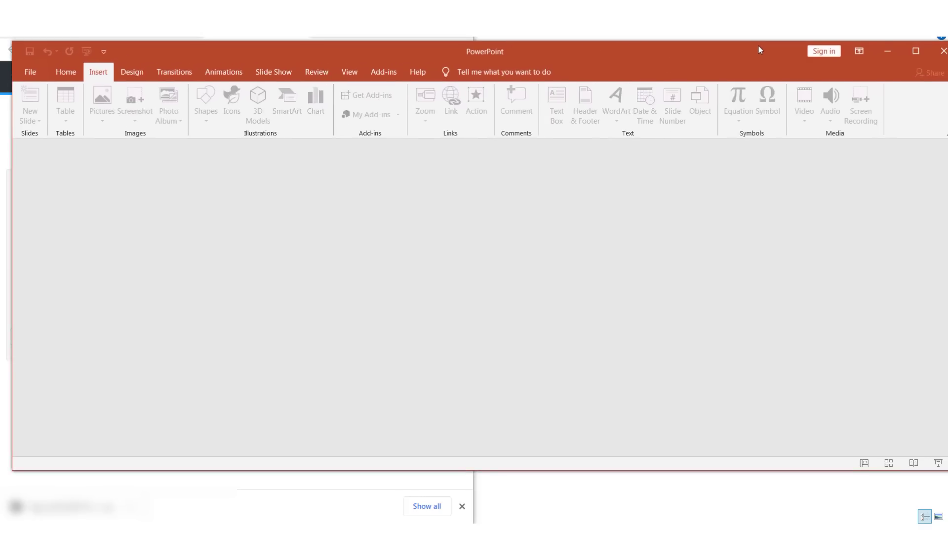
pyautogui.click(944, 52)
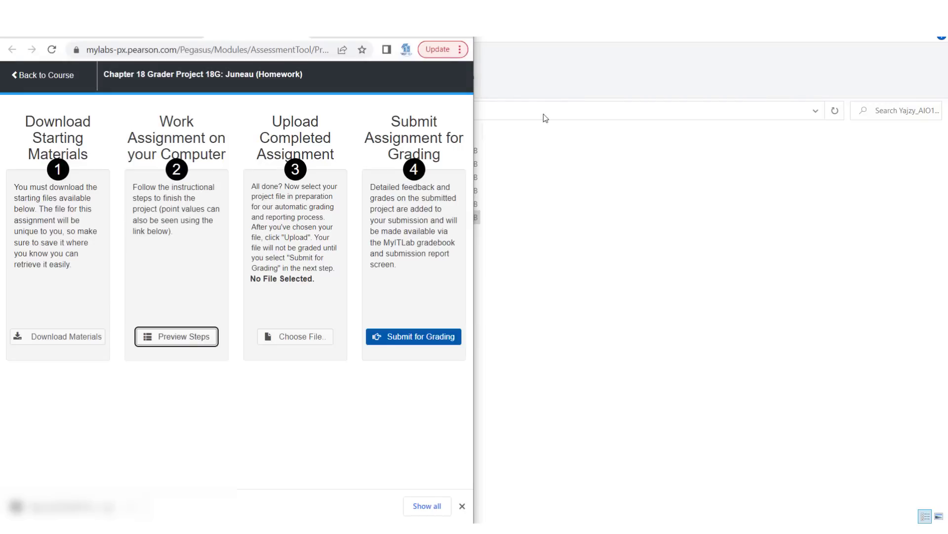
# Upload the finished .pptx to MyLab IT, submit it for grading, and close the assignment
pyautogui.press('super+Up')
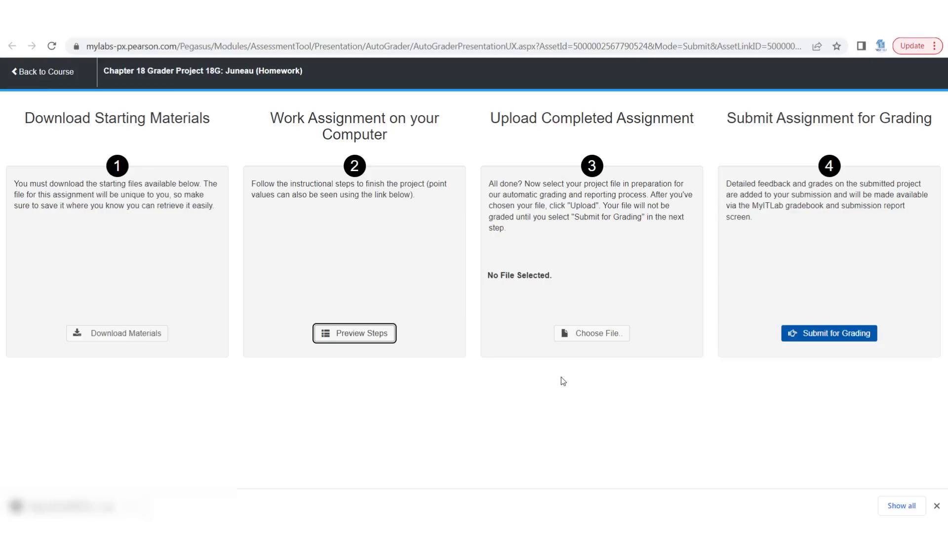
pyautogui.click(584, 334)
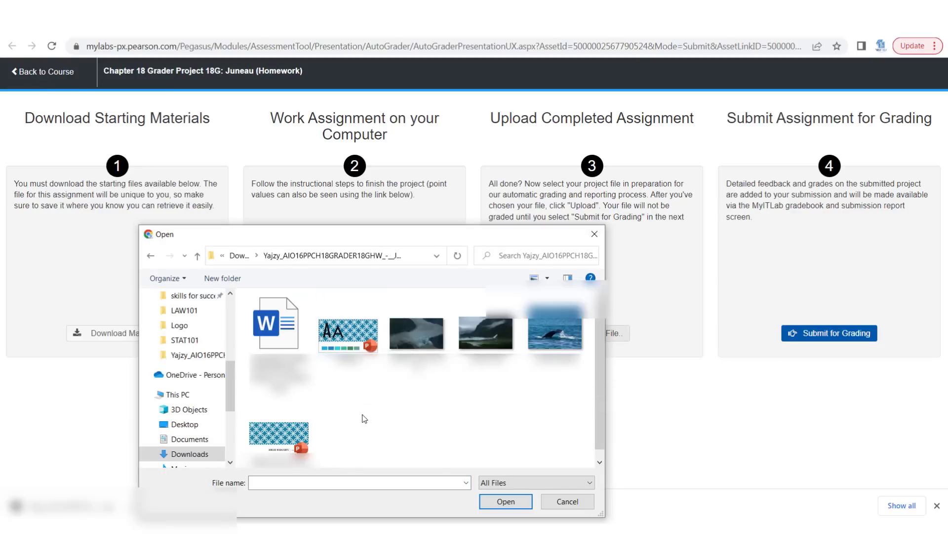
pyautogui.click(279, 434)
pyautogui.click(506, 501)
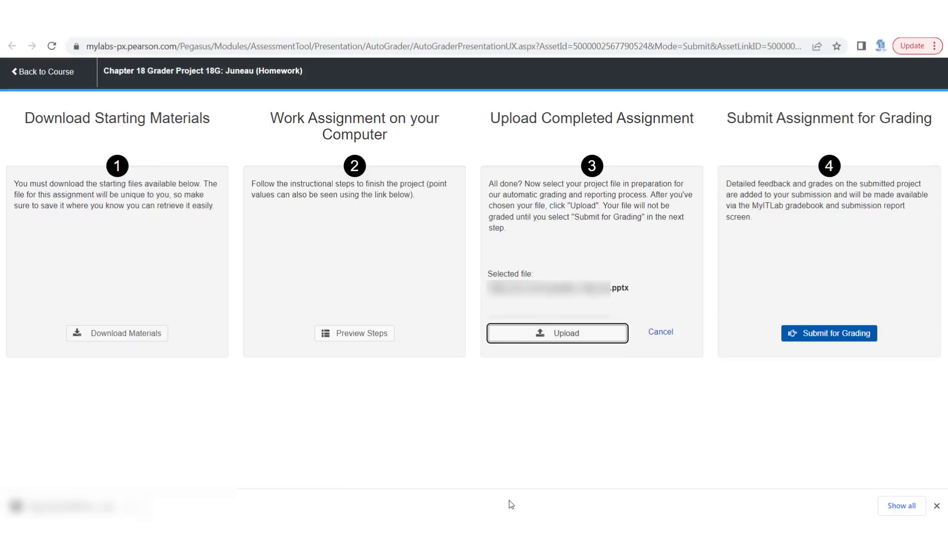
pyautogui.click(559, 336)
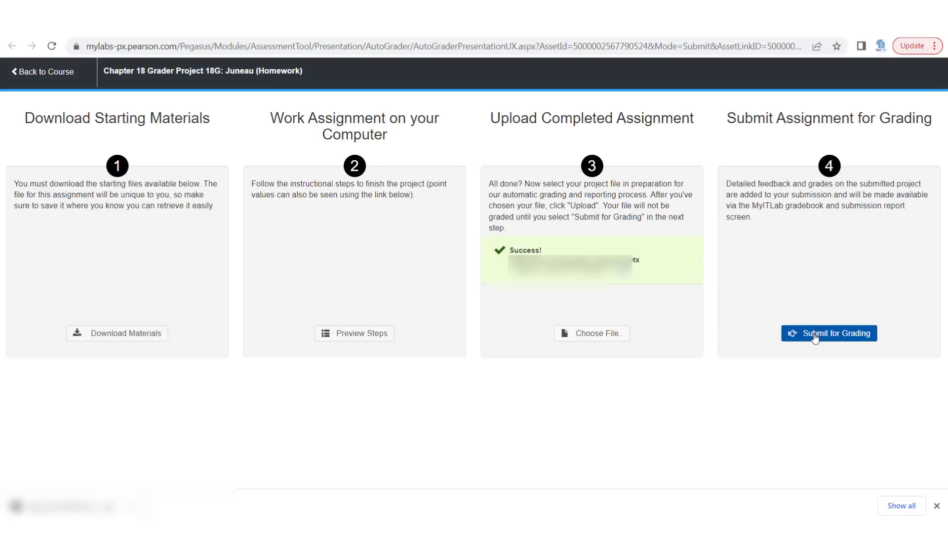
pyautogui.click(815, 337)
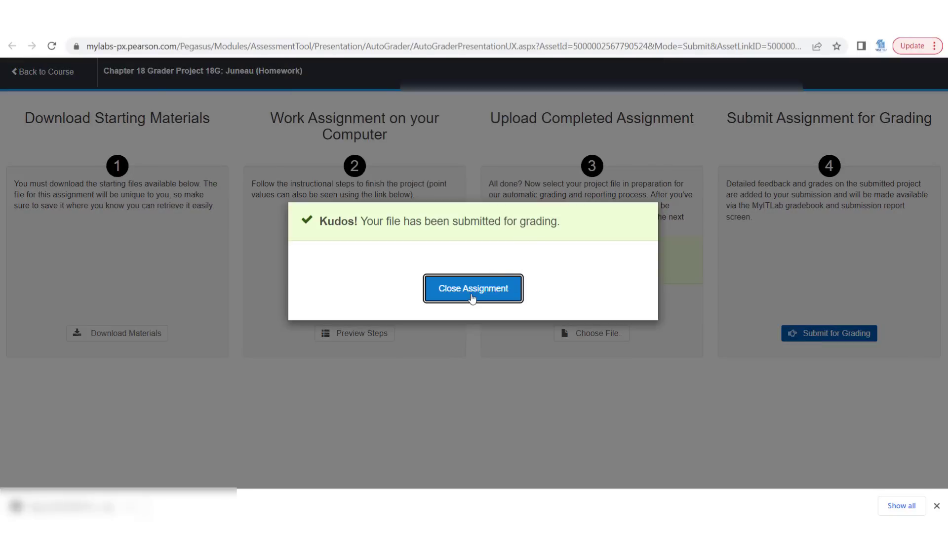
pyautogui.click(472, 288)
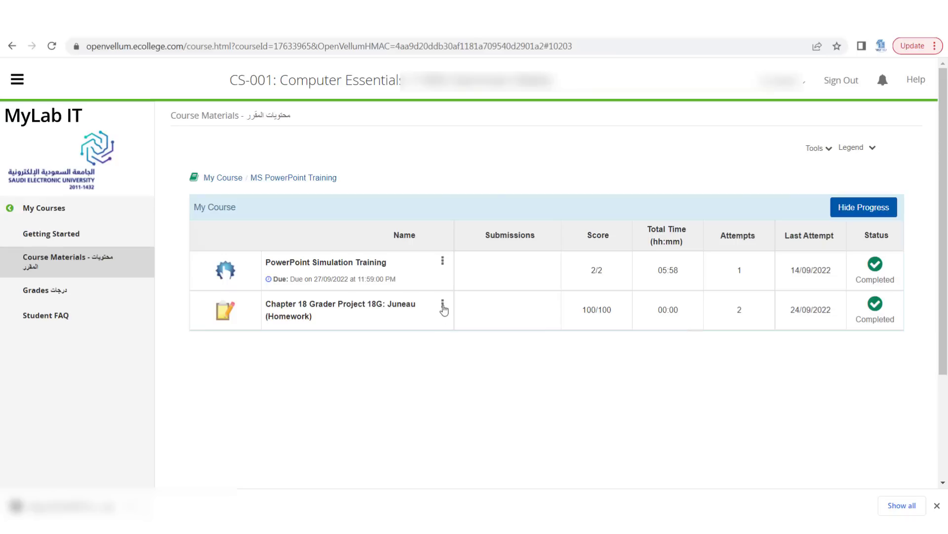
# View the Juneau project's submissions, showing grades of 90/100 and 100/100
pyautogui.click(443, 307)
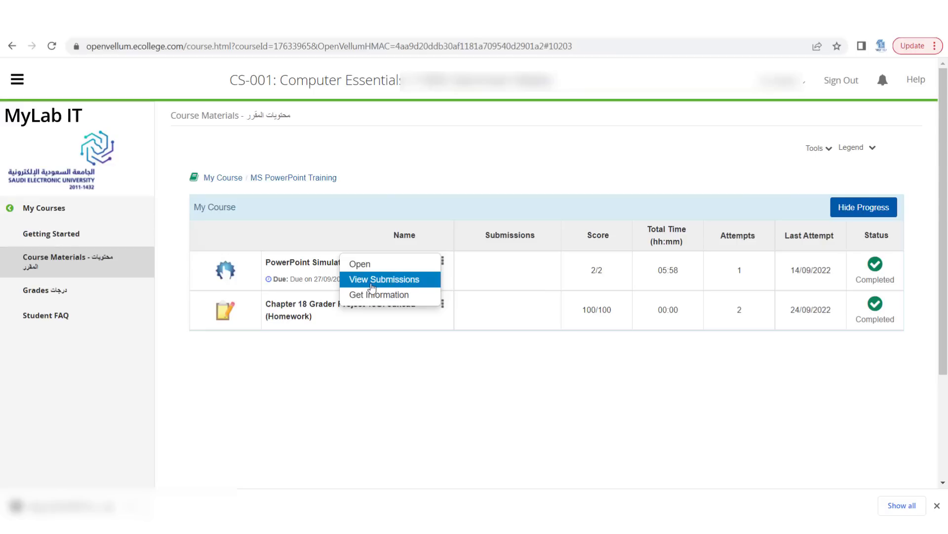
pyautogui.click(372, 279)
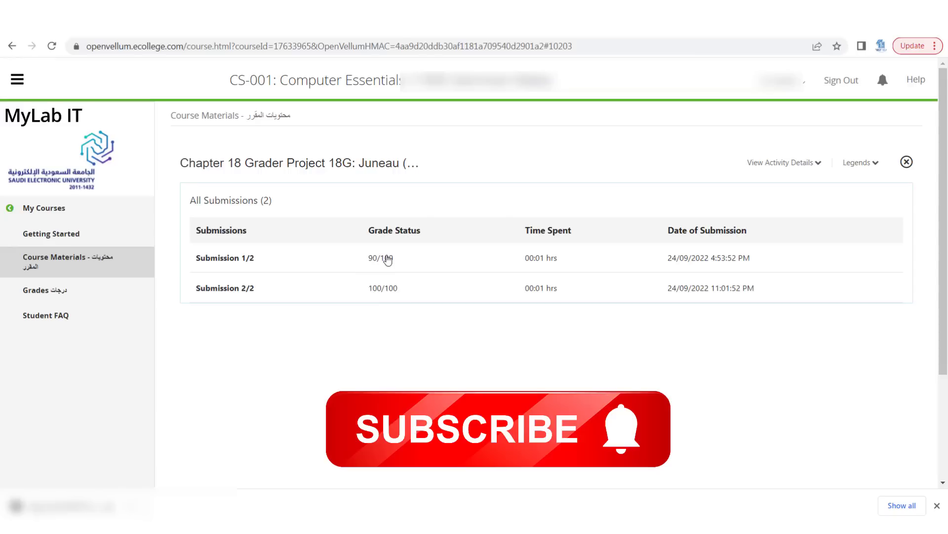
# Open Submission 1/2's score card and scroll the Score Card Detail table down to step 6
pyautogui.click(387, 258)
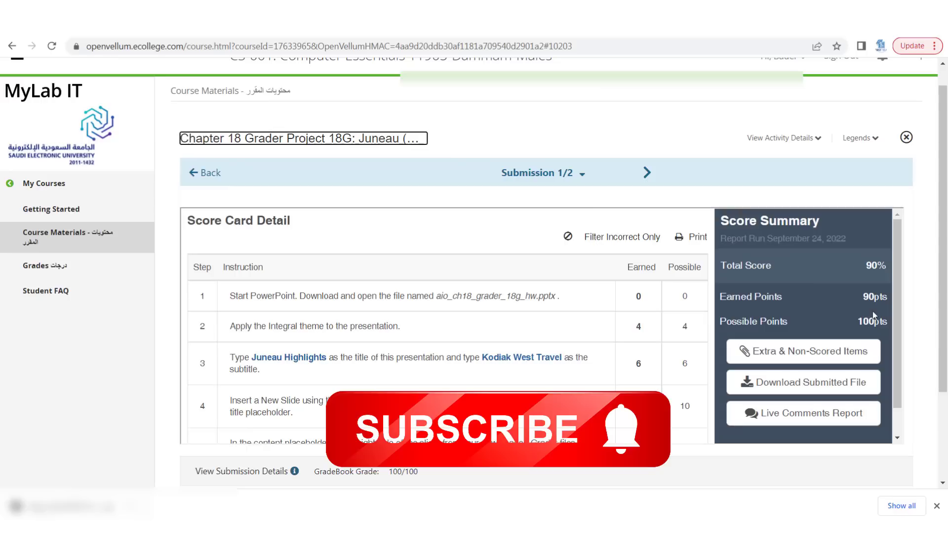
pyautogui.scroll(-2, 944, 280)
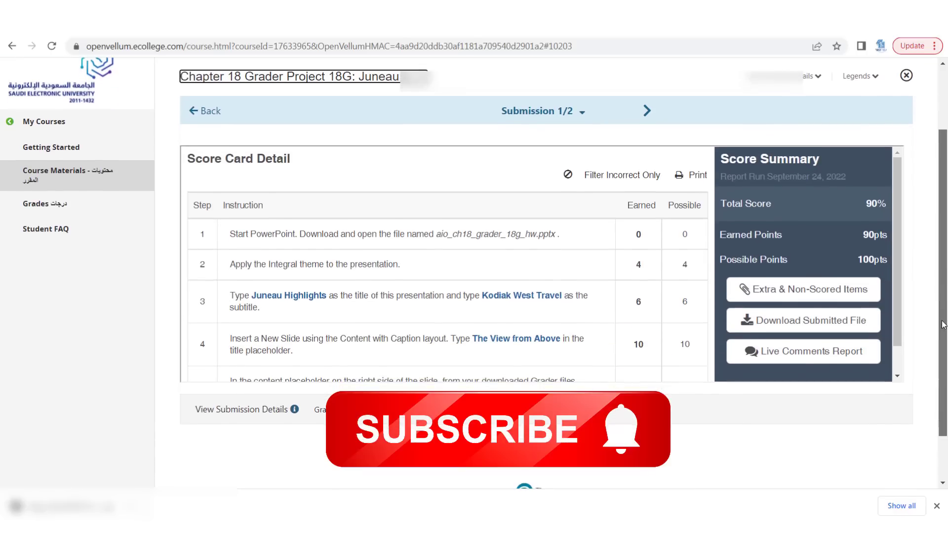
pyautogui.moveTo(895, 259); pyautogui.dragTo(893, 304)
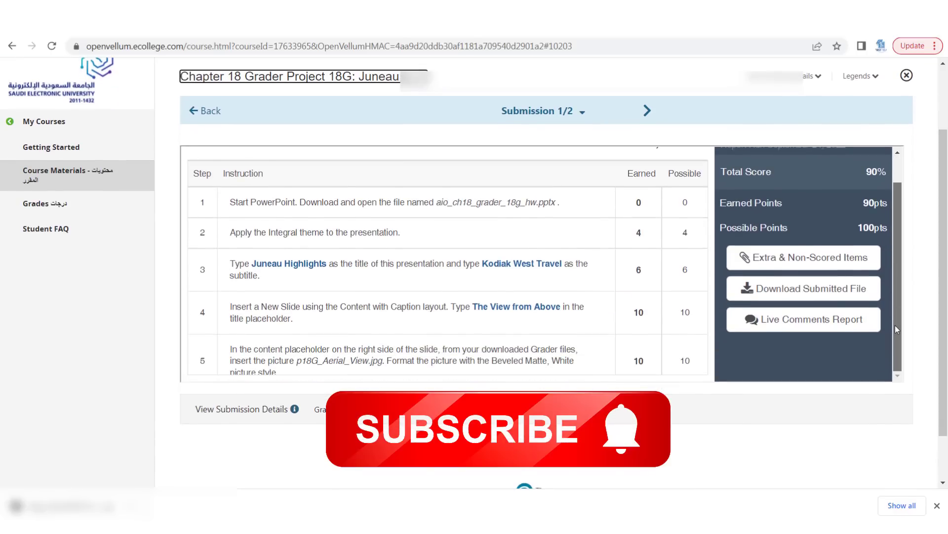
pyautogui.click(493, 263)
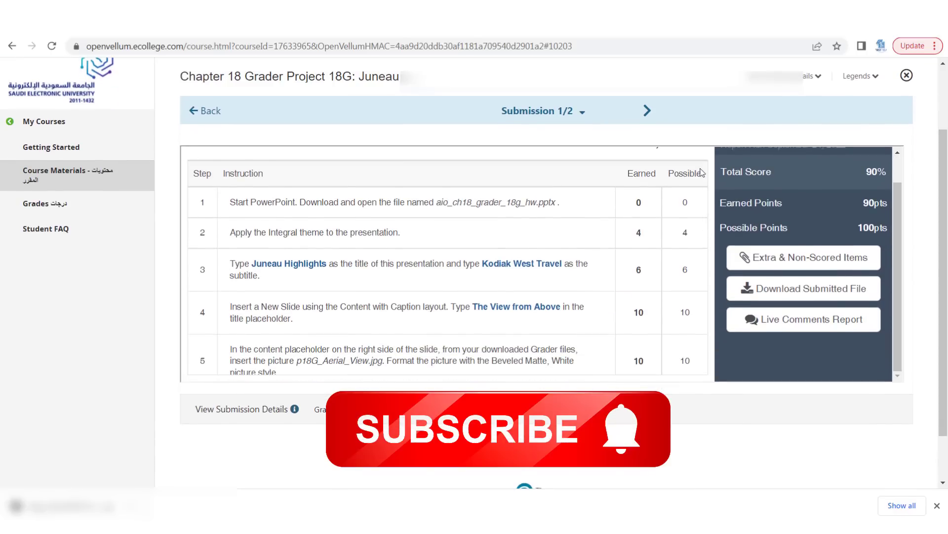
pyautogui.moveTo(706, 208); pyautogui.dragTo(710, 244)
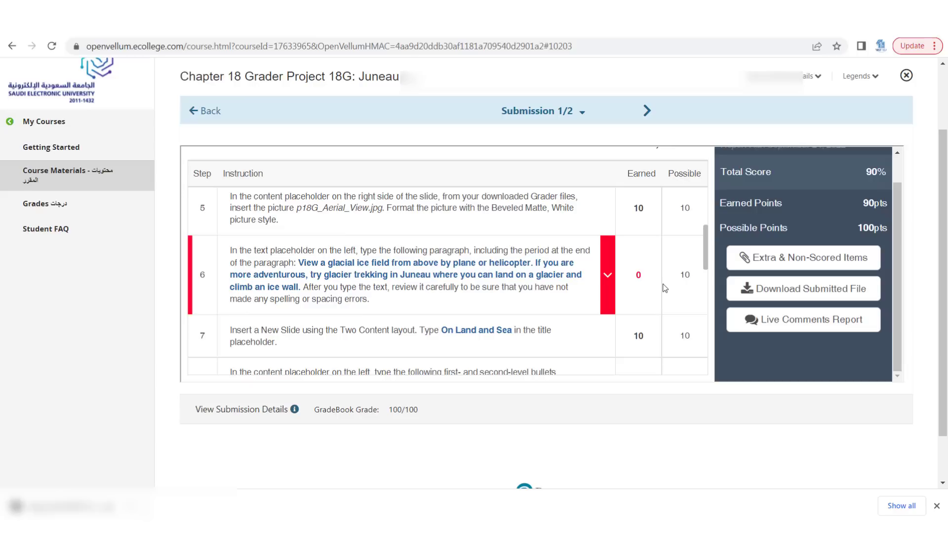
# Highlight step 6's required typed-paragraph sentence that scored 0 points, then scroll back up to the 90% total
pyautogui.tripleClick(296, 275)
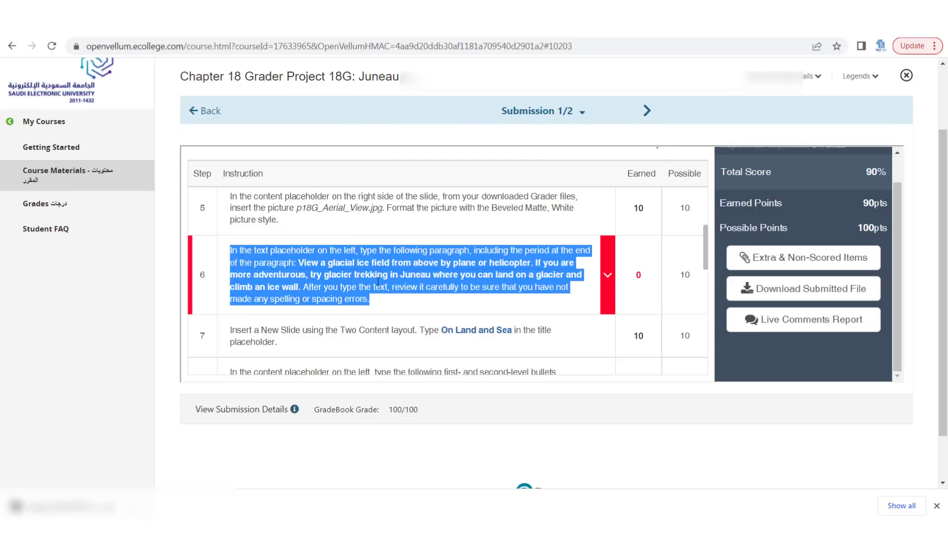
pyautogui.tripleClick(366, 272)
pyautogui.click(366, 271)
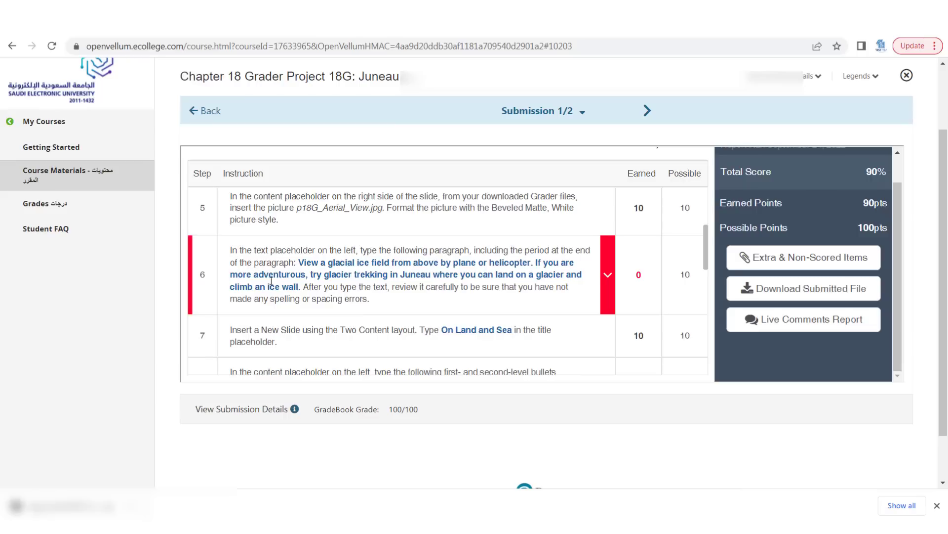
pyautogui.moveTo(300, 262); pyautogui.dragTo(301, 286)
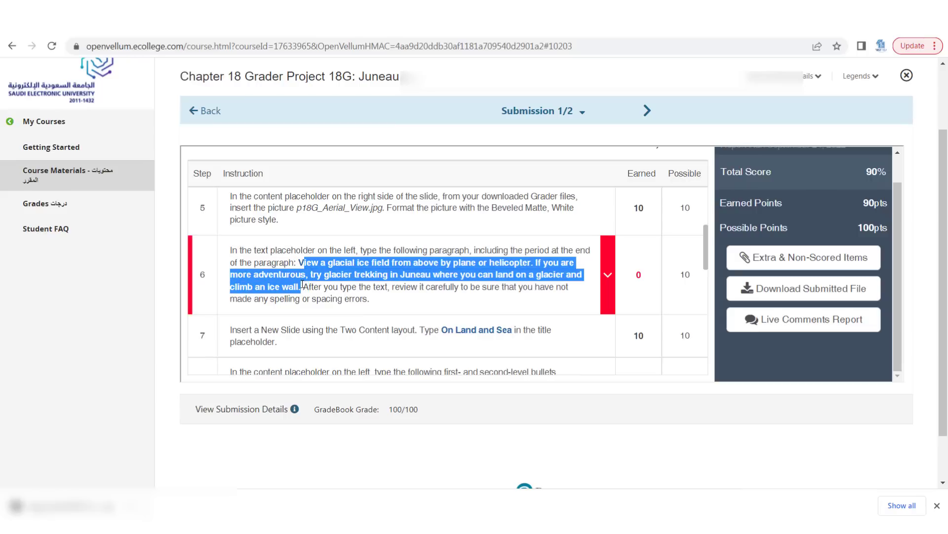
pyautogui.click(591, 315)
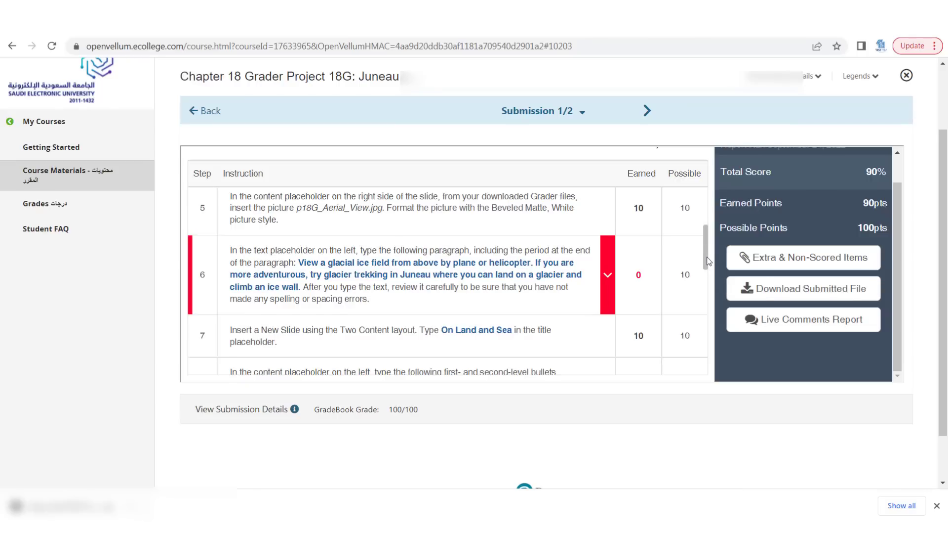
pyautogui.moveTo(707, 260)
pyautogui.mouseDown()
pyautogui.moveTo(708, 302)
pyautogui.moveTo(708, 243)
pyautogui.mouseUp()
pyautogui.scroll(1, 707, 243)
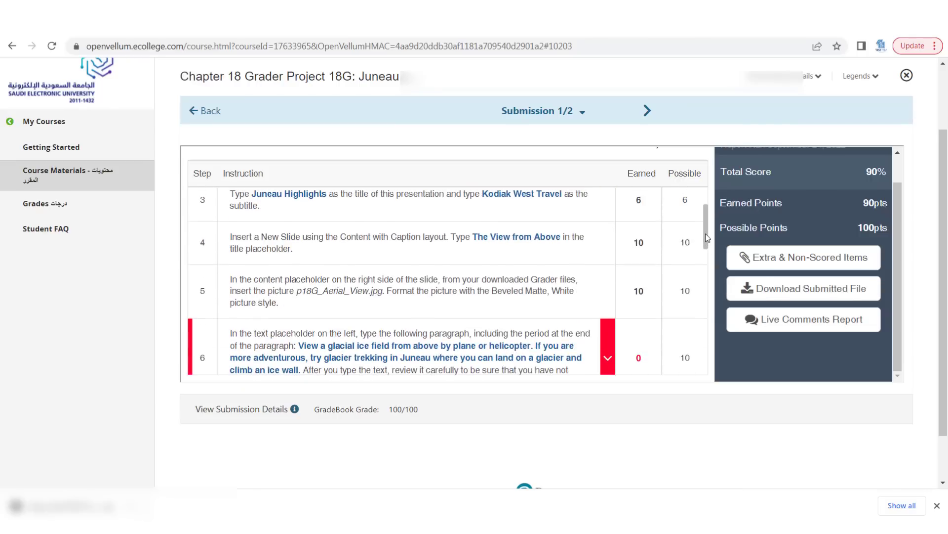
pyautogui.scroll(1, 708, 243)
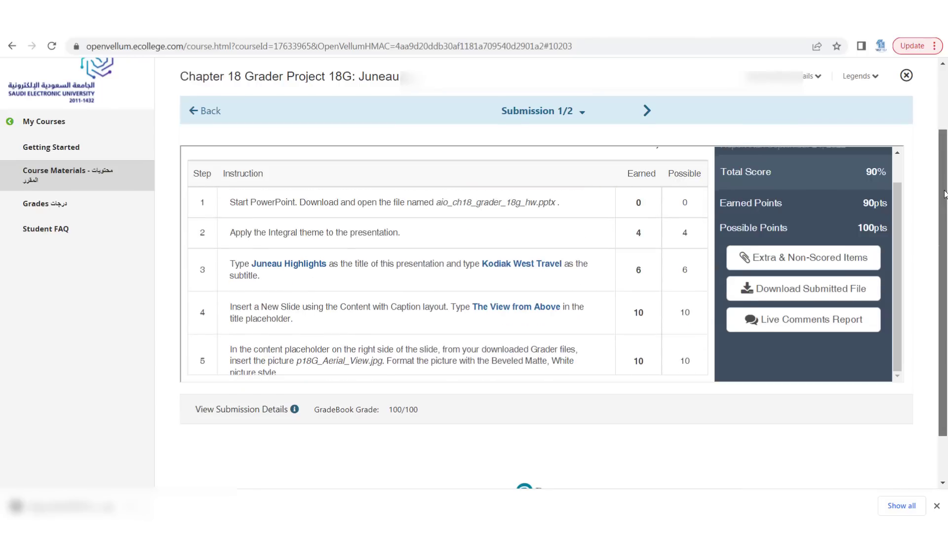
pyautogui.moveTo(943, 195); pyautogui.dragTo(943, 133)
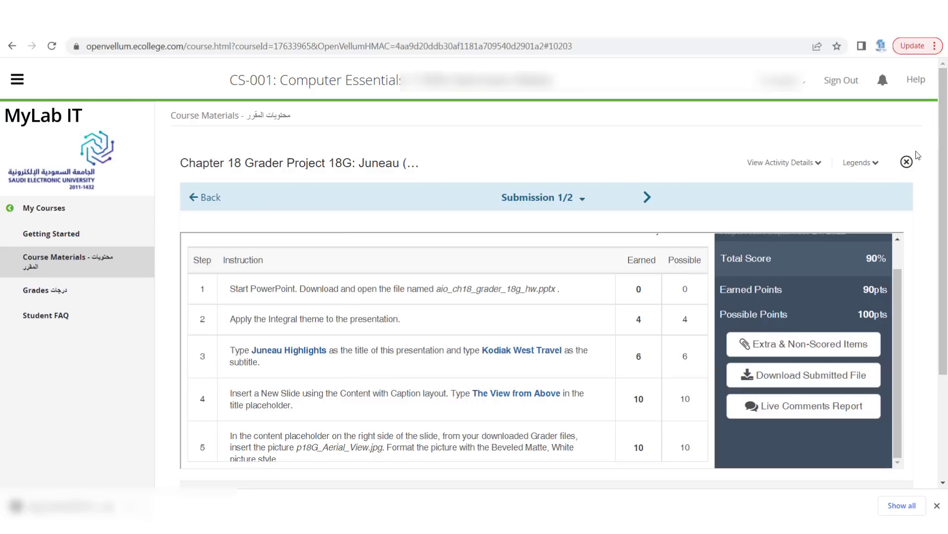